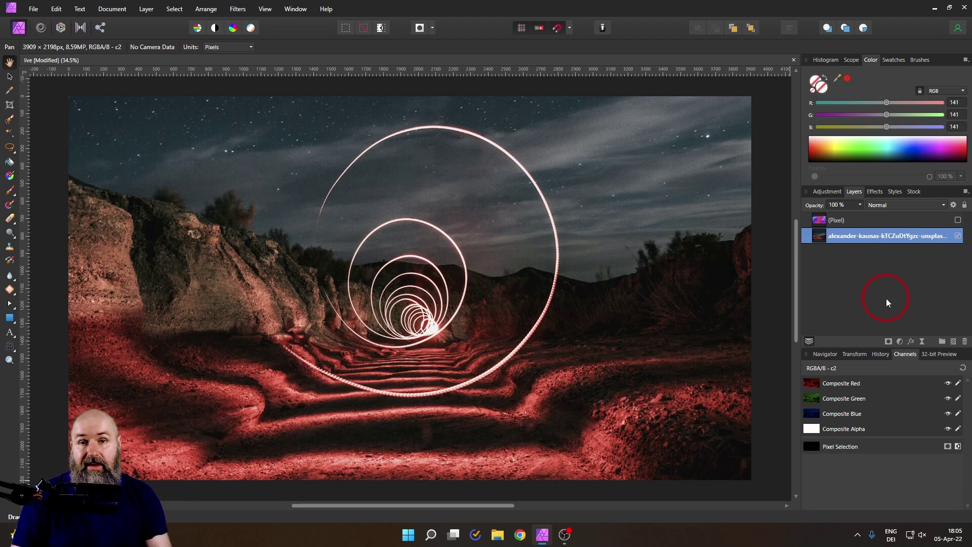
- With the Move Tool, nudge the light-ring photo slightly up and to the right
click(34, 8)
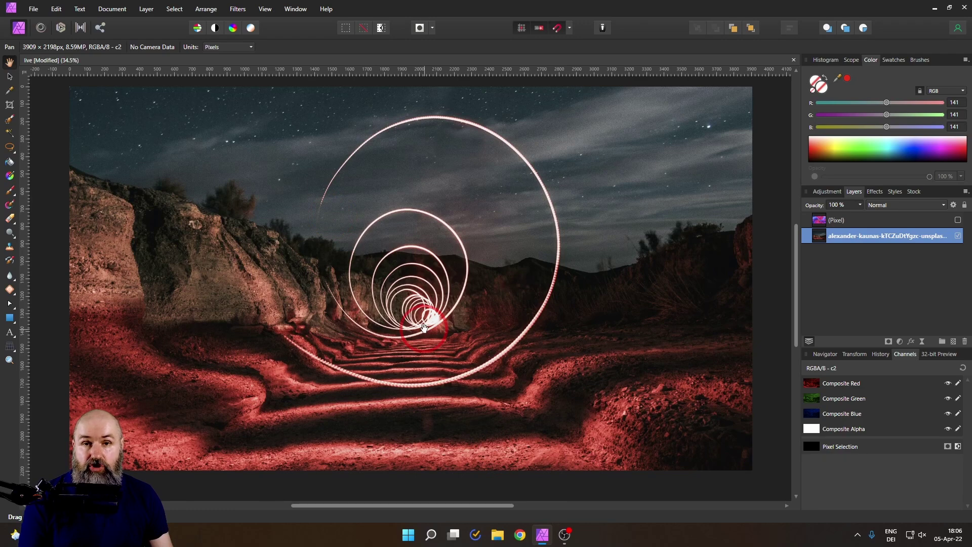
click(10, 76)
click(289, 276)
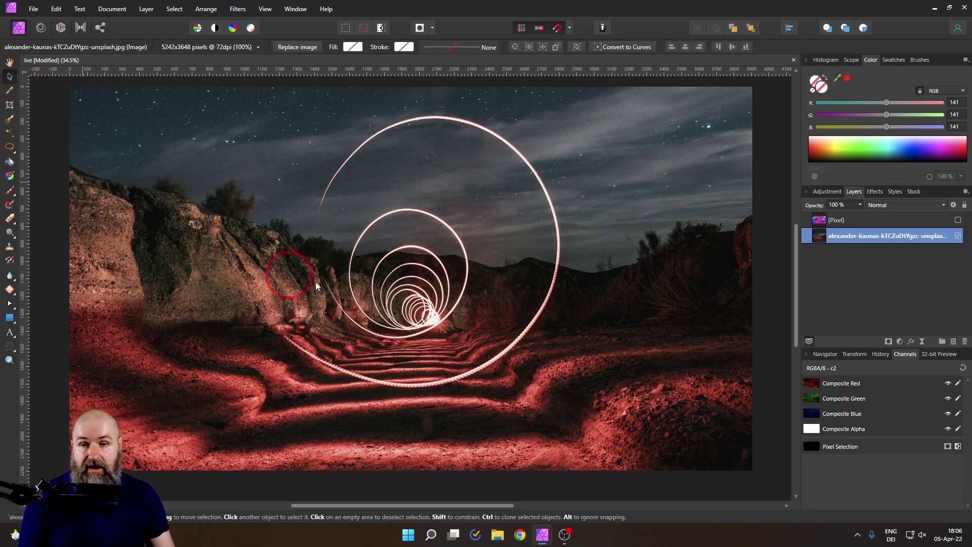
drag(316, 283, 403, 290)
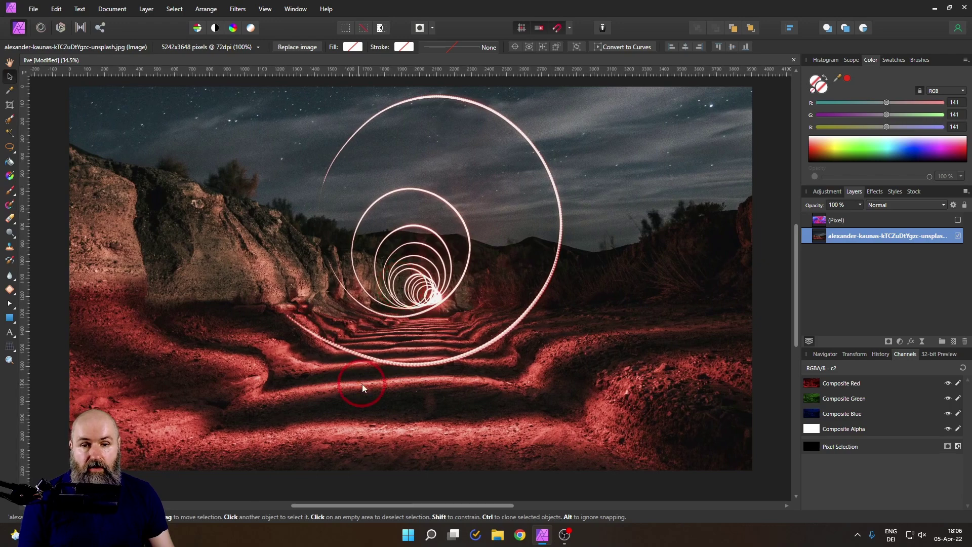
- Duplicate the photo layer and apply Rasterize & Trim to the upper copy
right_click(820, 233)
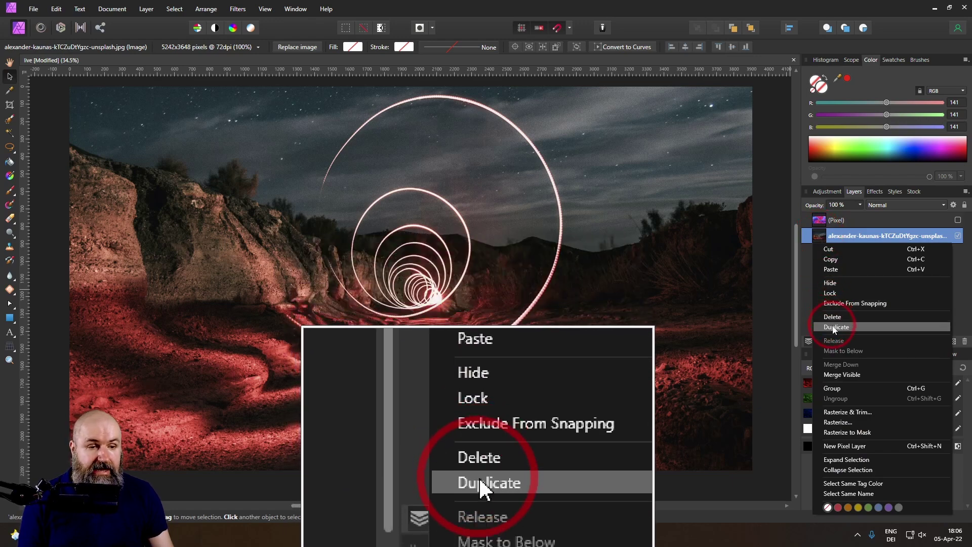
click(834, 328)
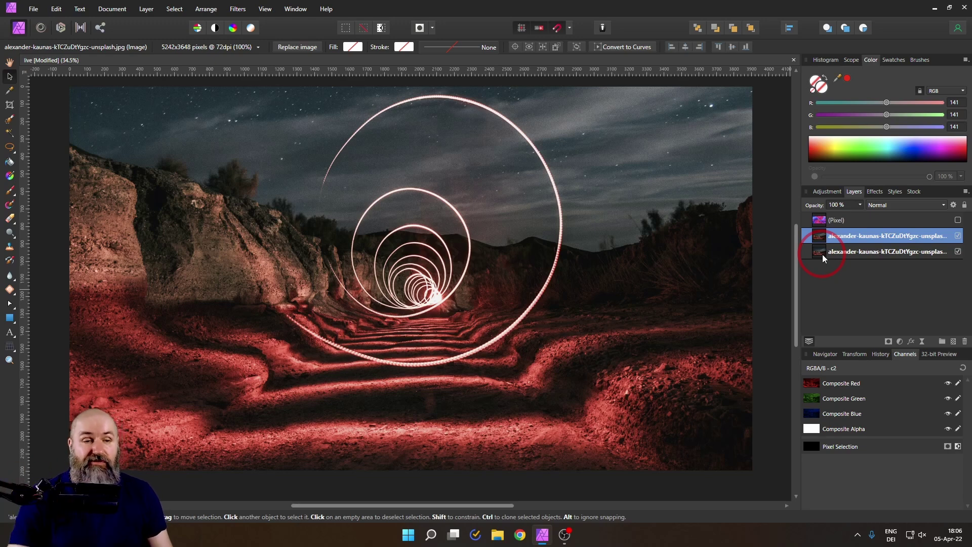
right_click(821, 235)
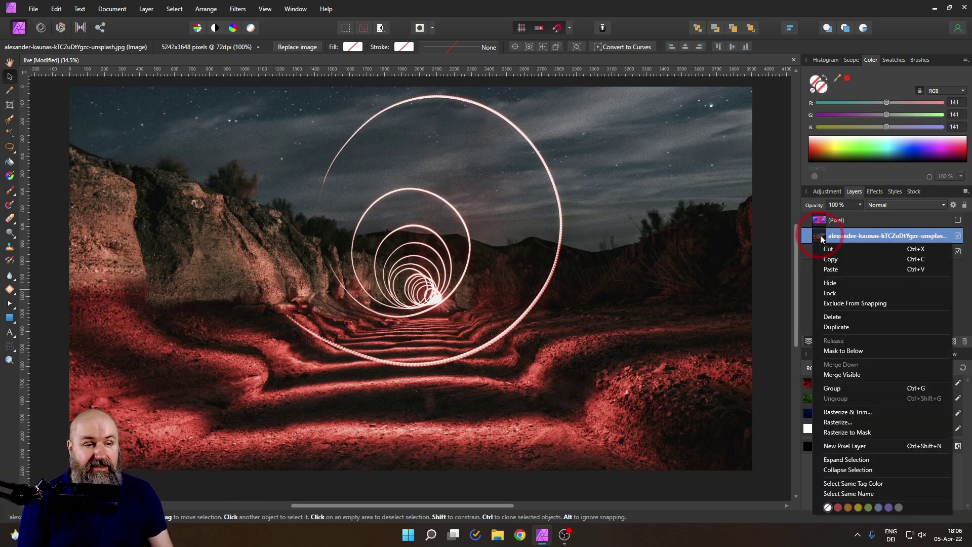
click(848, 412)
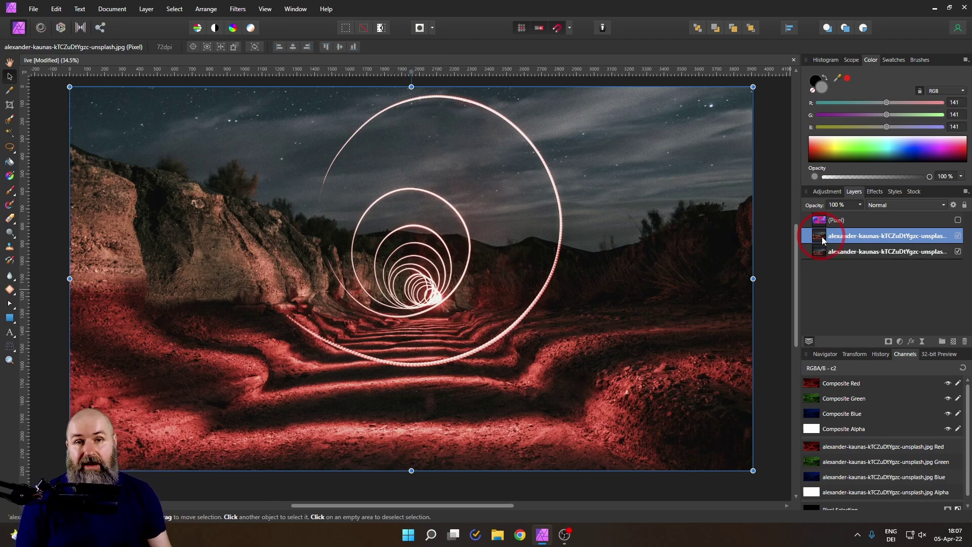
- Add a neutral grey Fill layer above the photos and rasterize it into pixels
click(147, 9)
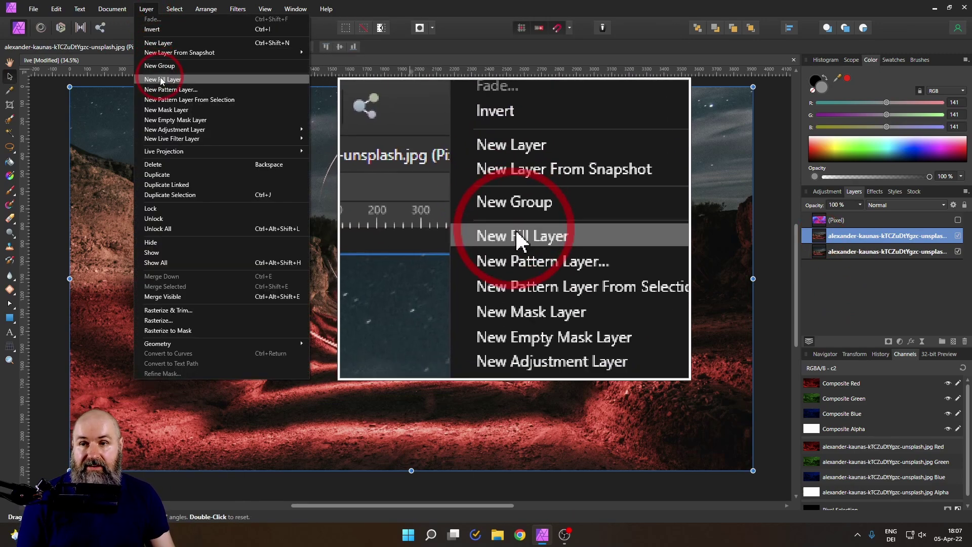
click(161, 80)
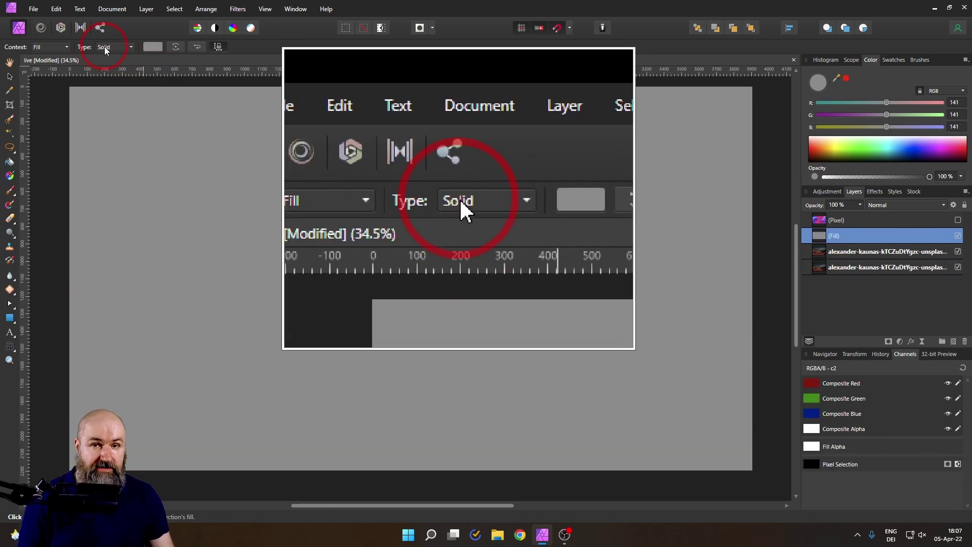
click(150, 47)
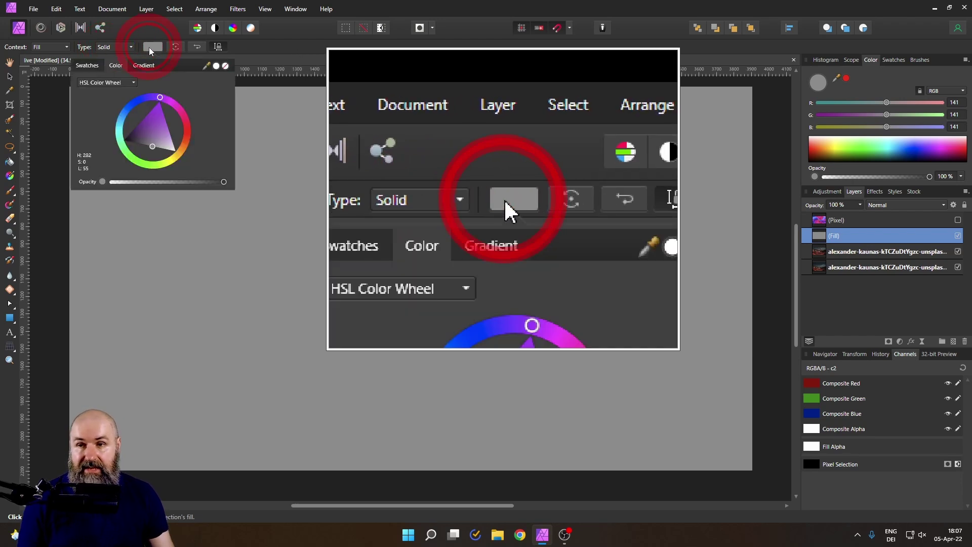
click(150, 144)
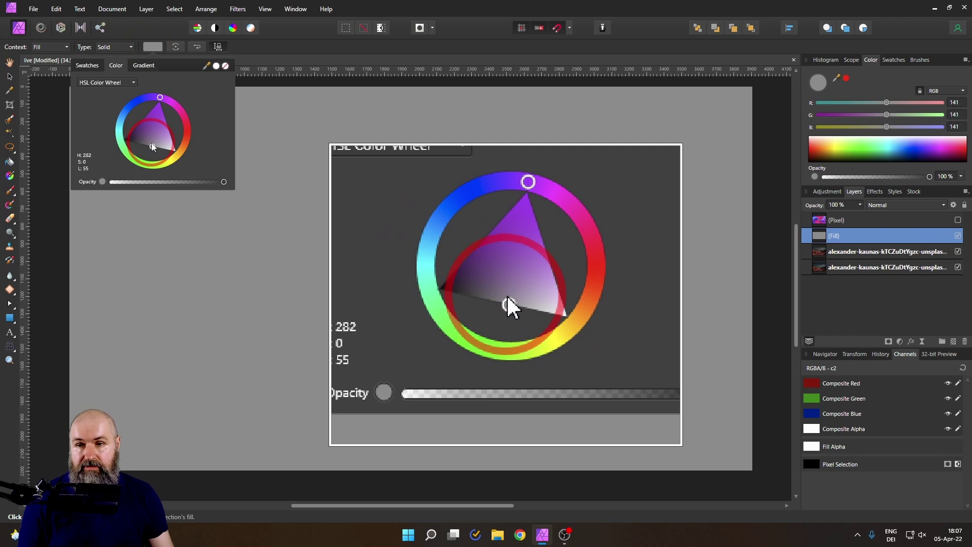
click(152, 47)
click(734, 233)
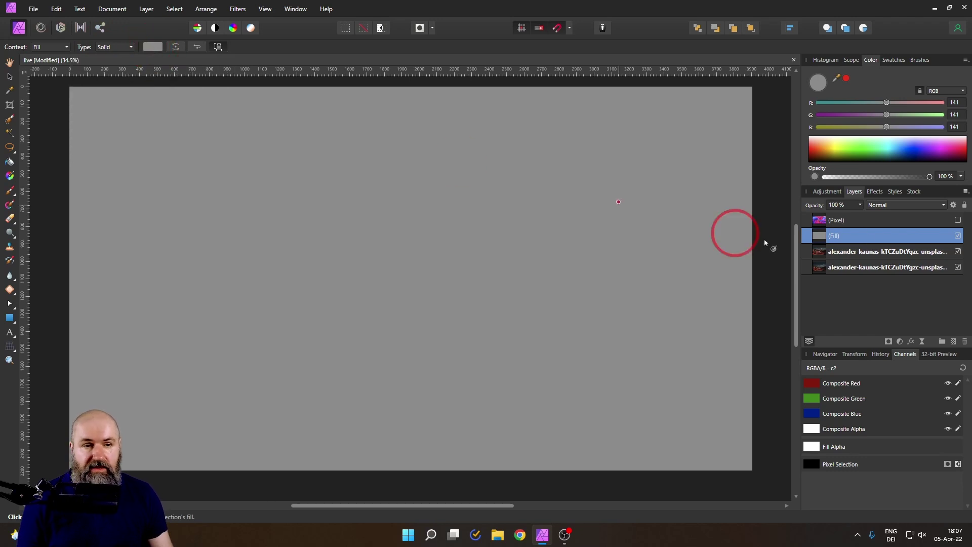
right_click(828, 236)
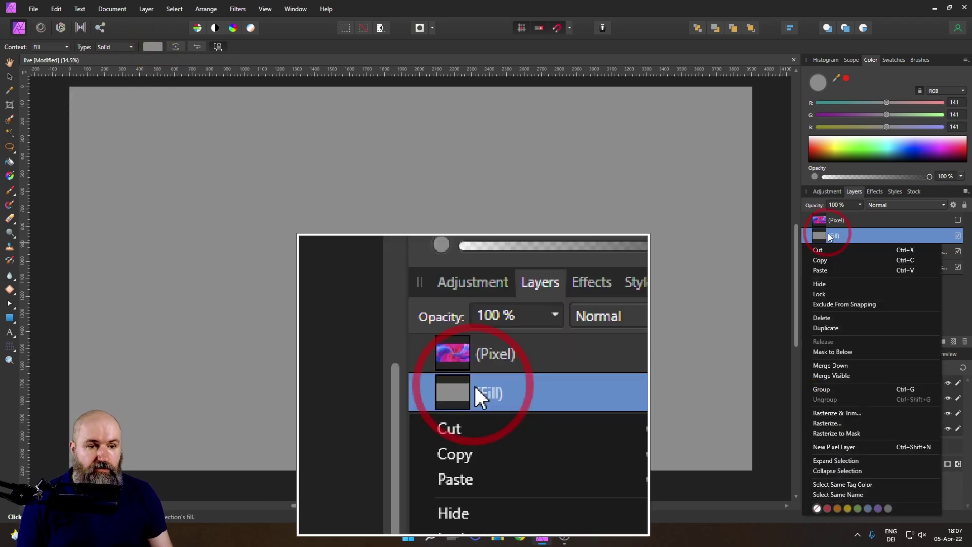
click(829, 425)
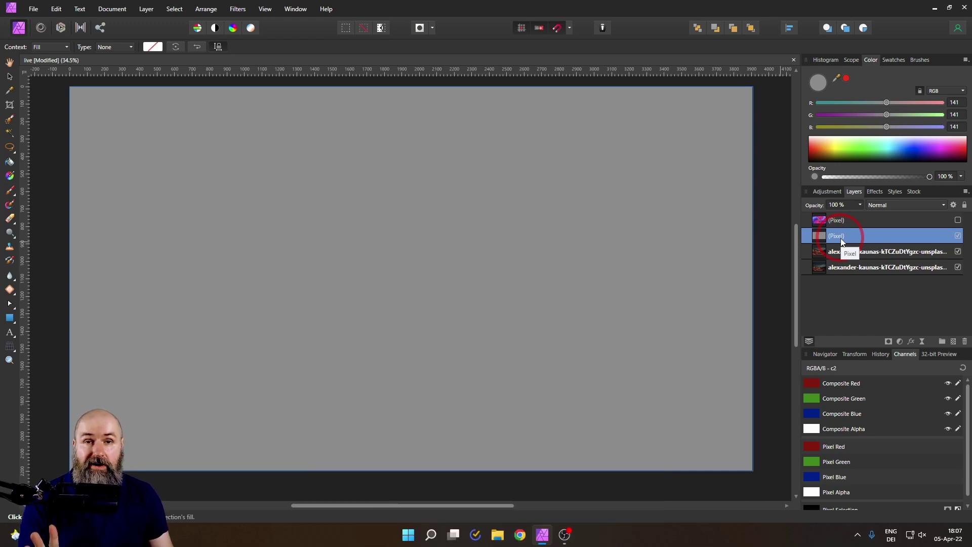
- Render a Checkered Procedural Texture with Square count 250 onto the grey layer
click(238, 9)
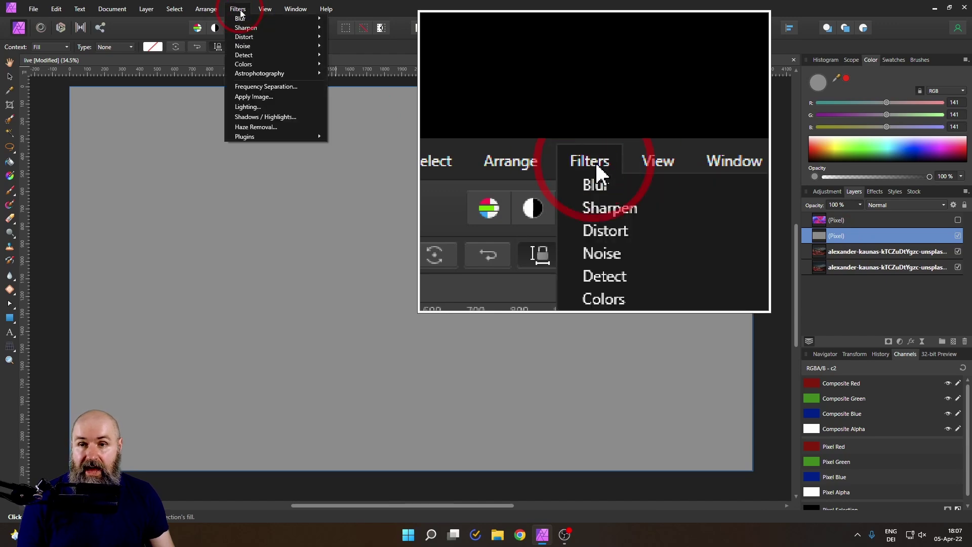
mouse_move(246, 64)
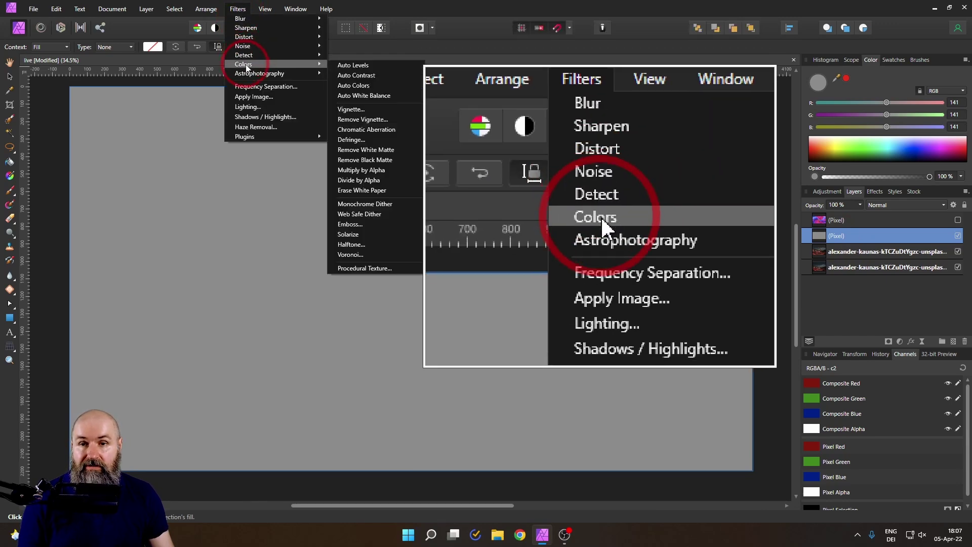
click(368, 272)
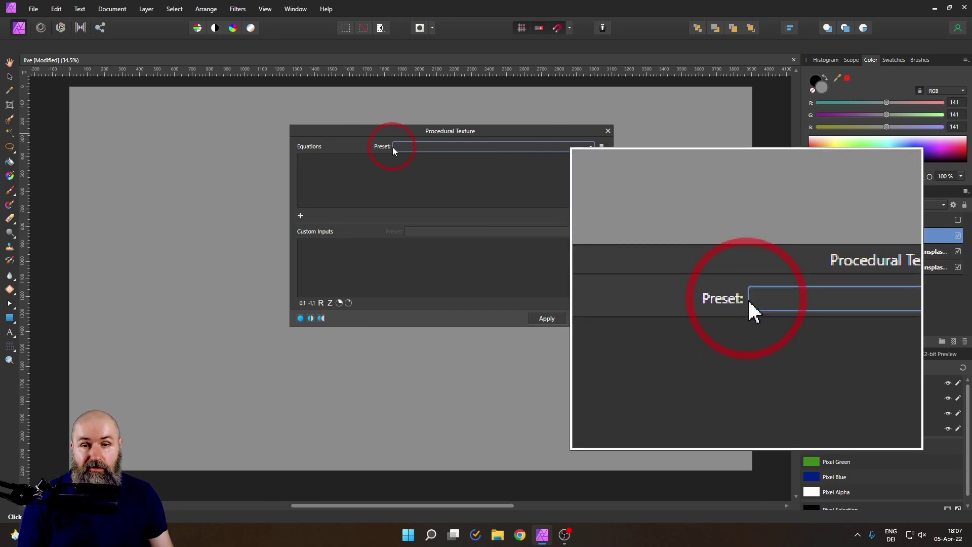
click(393, 147)
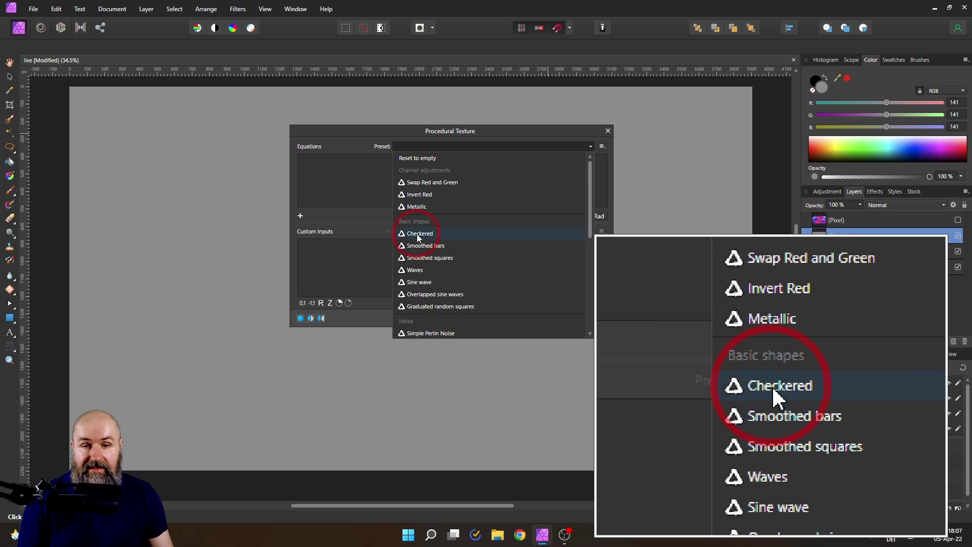
click(418, 234)
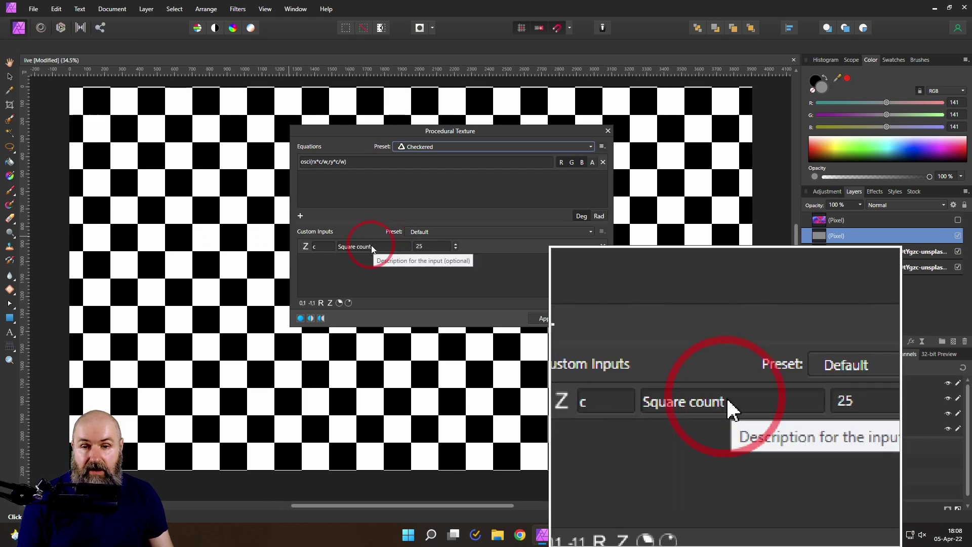
click(427, 247)
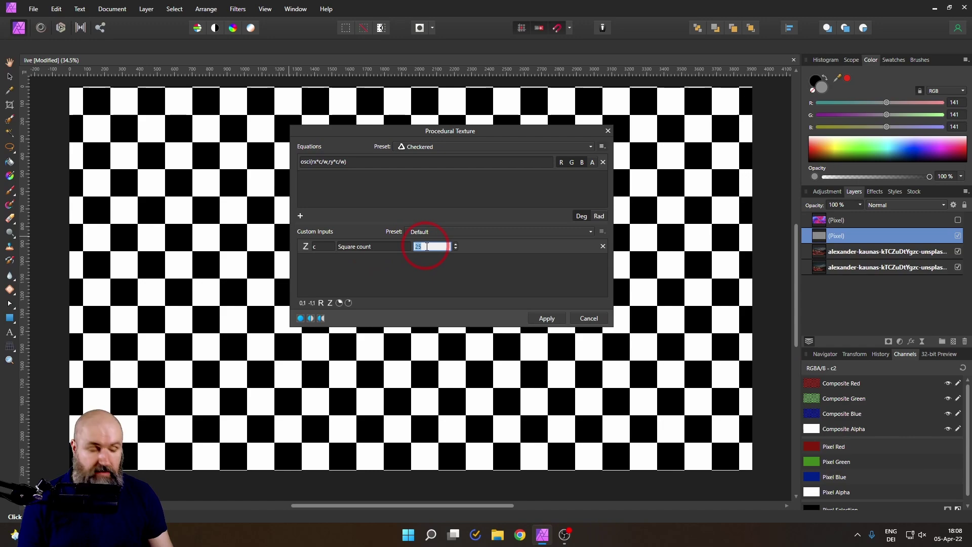
text(2)
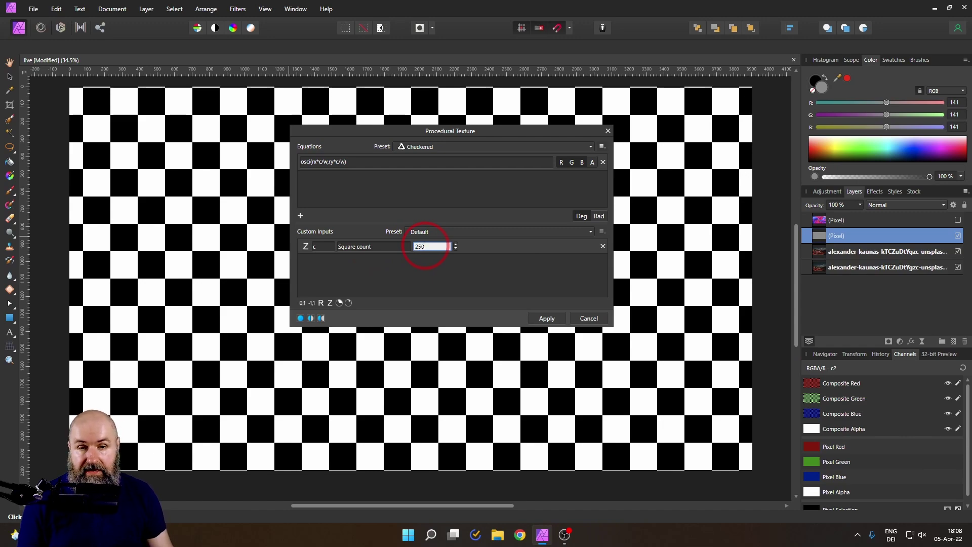
key(Return)
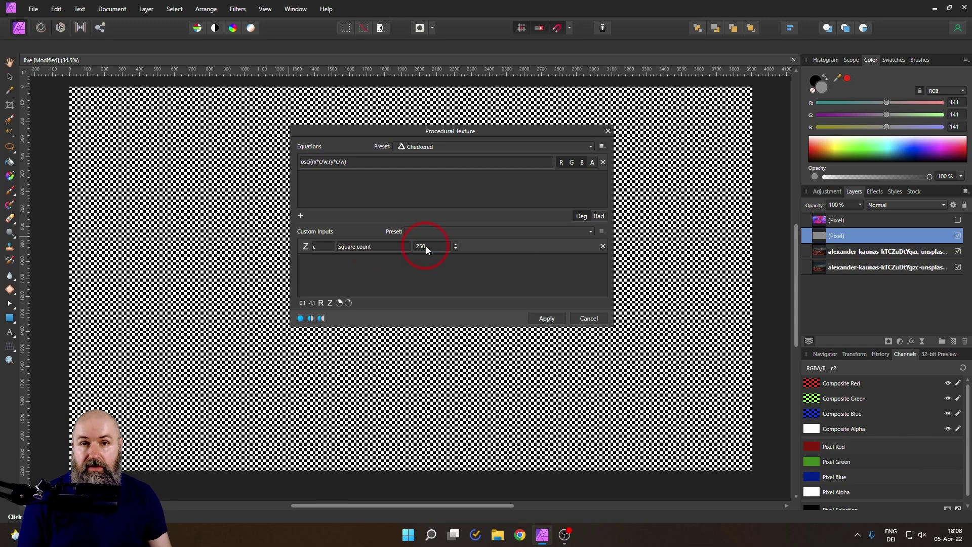
click(546, 318)
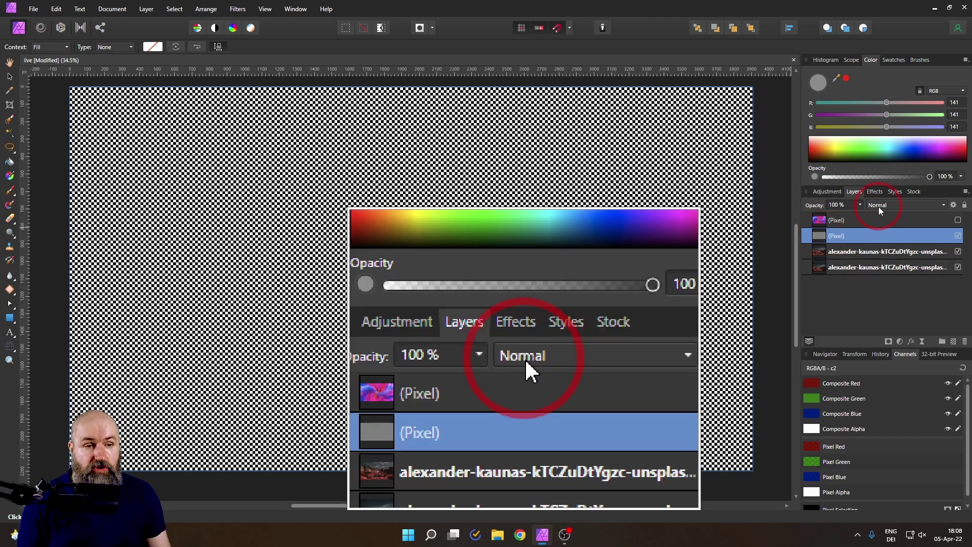
- Set the checkerboard layer to Multiply, then Merge Visible into a new pixel layer
click(879, 206)
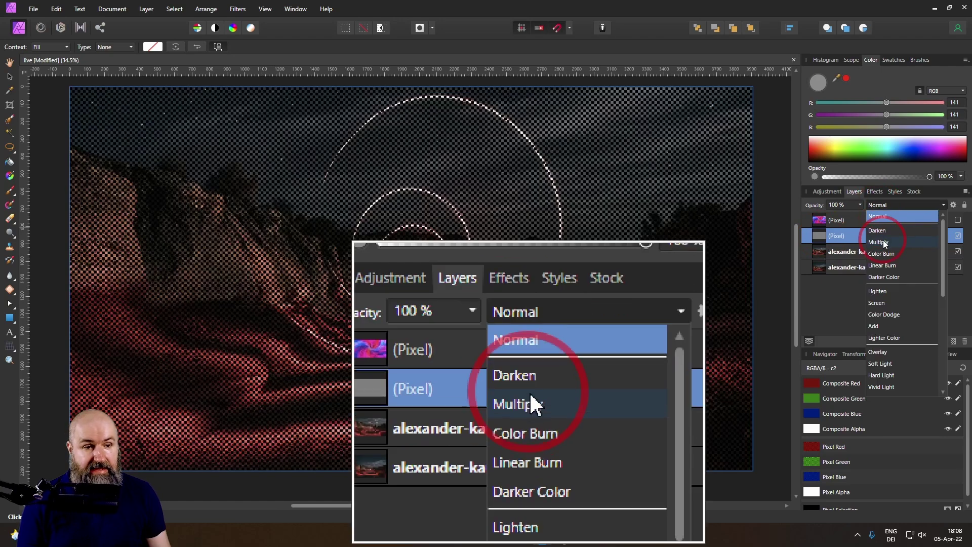
click(881, 242)
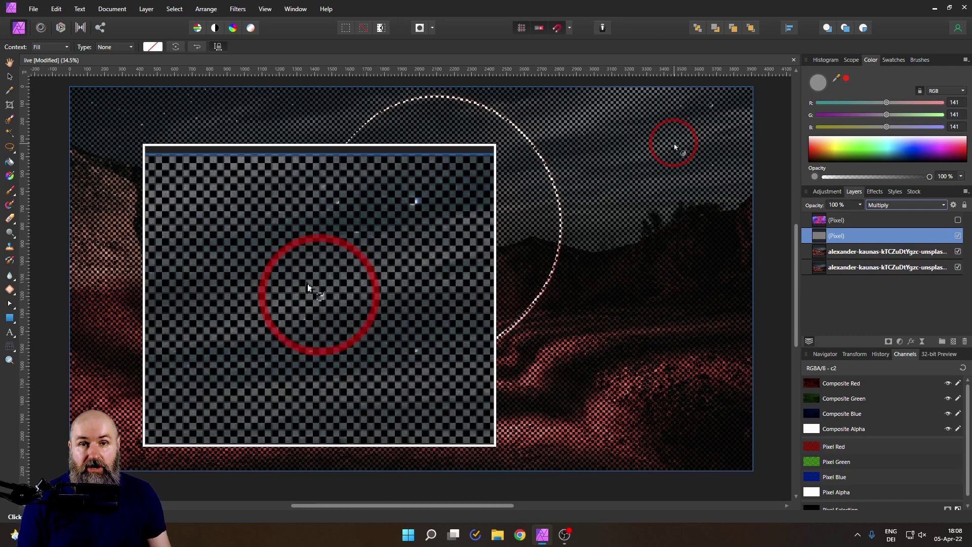
right_click(827, 241)
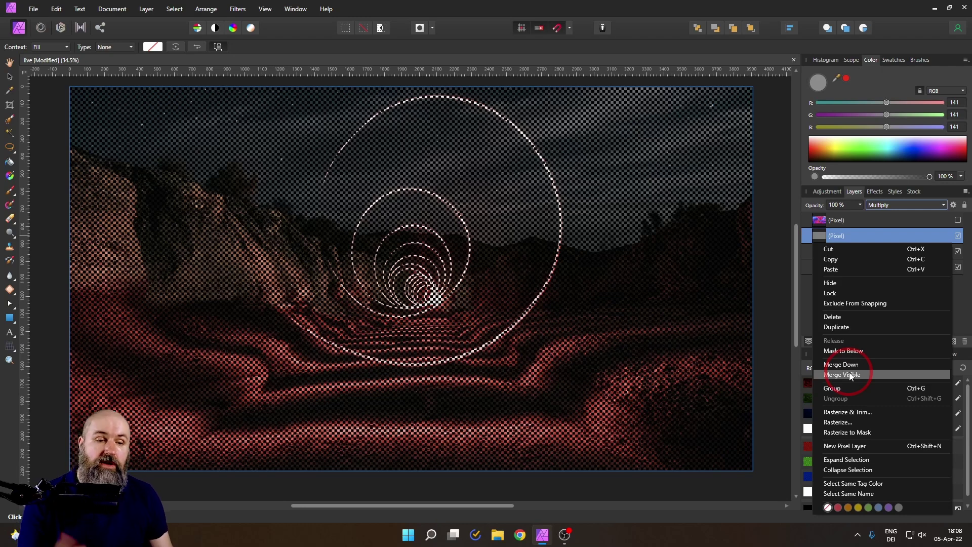
click(850, 375)
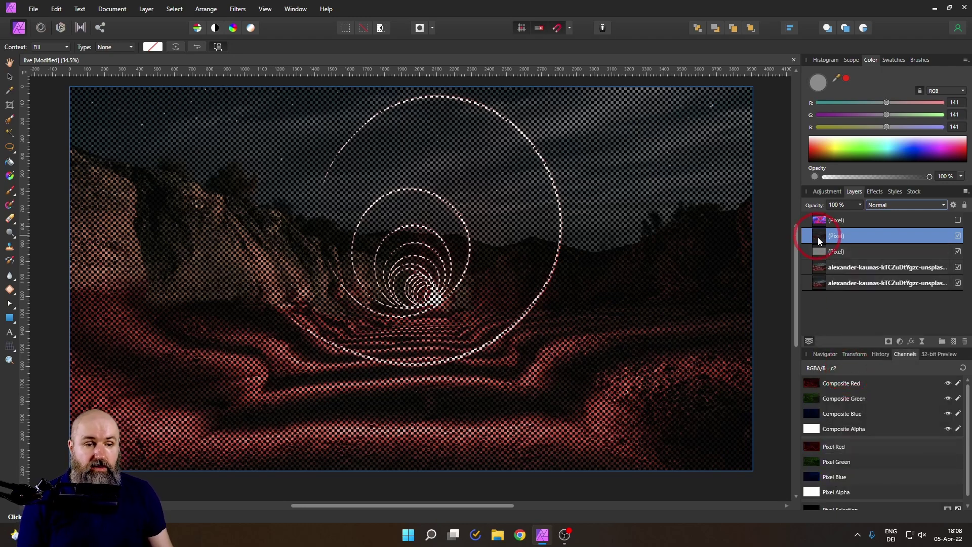
drag(821, 241, 821, 242)
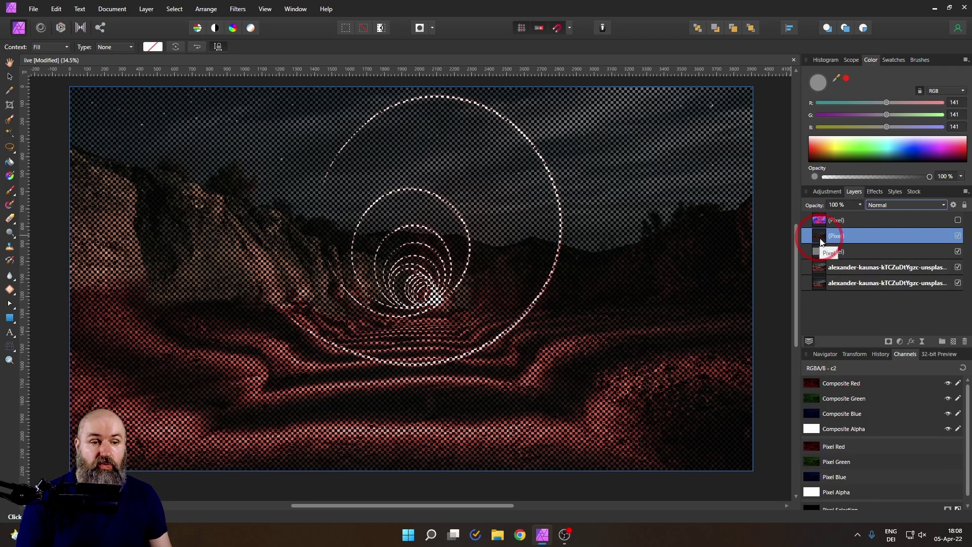
- Apply a Zoom Blur with a 500 px radius to the merged layer
click(246, 12)
mouse_move(250, 33)
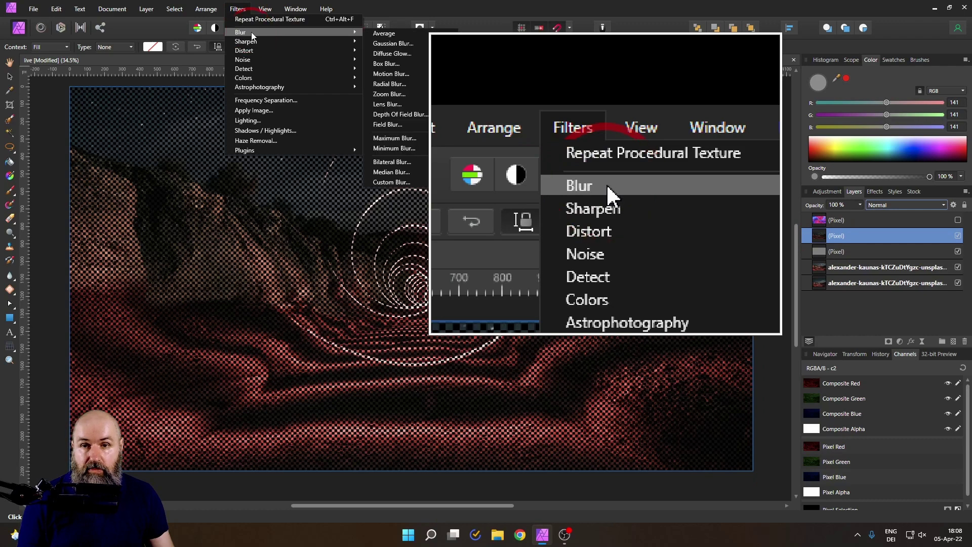
click(383, 95)
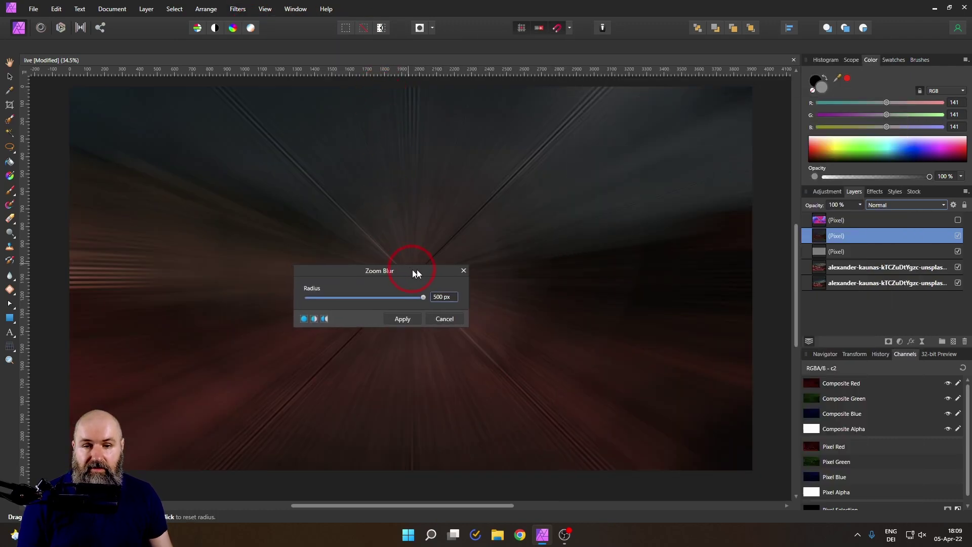
drag(418, 270, 660, 258)
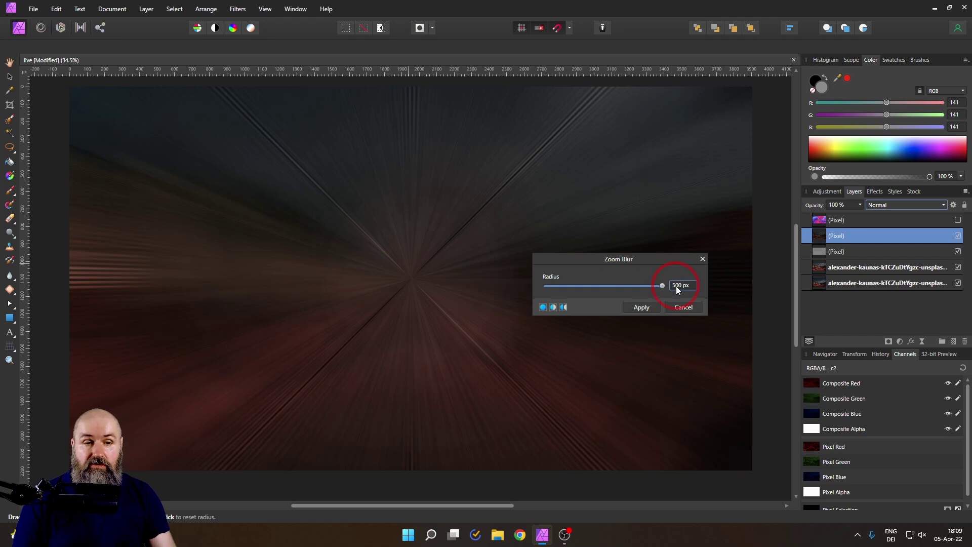
click(646, 307)
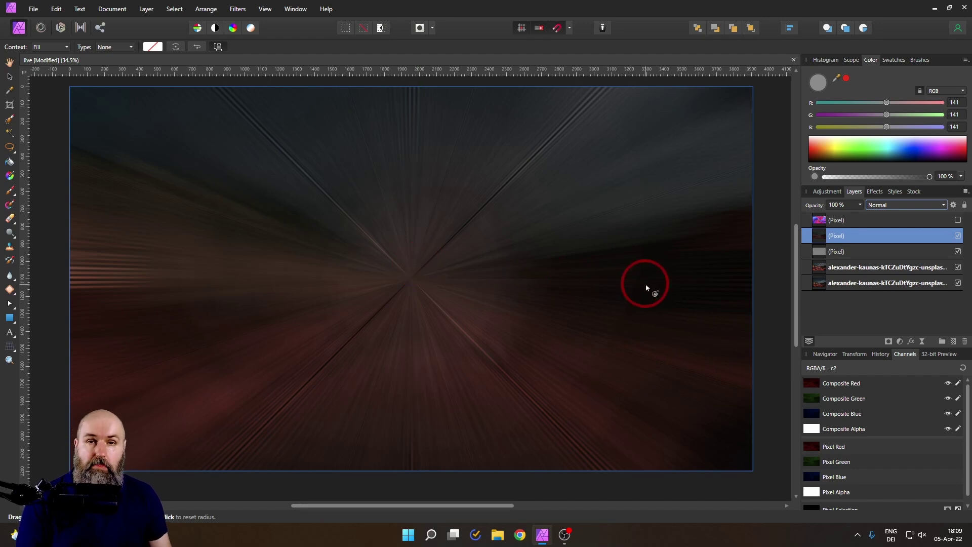
- Add a Levels adjustment with white level 30%, black level 1% and raised gamma
click(900, 341)
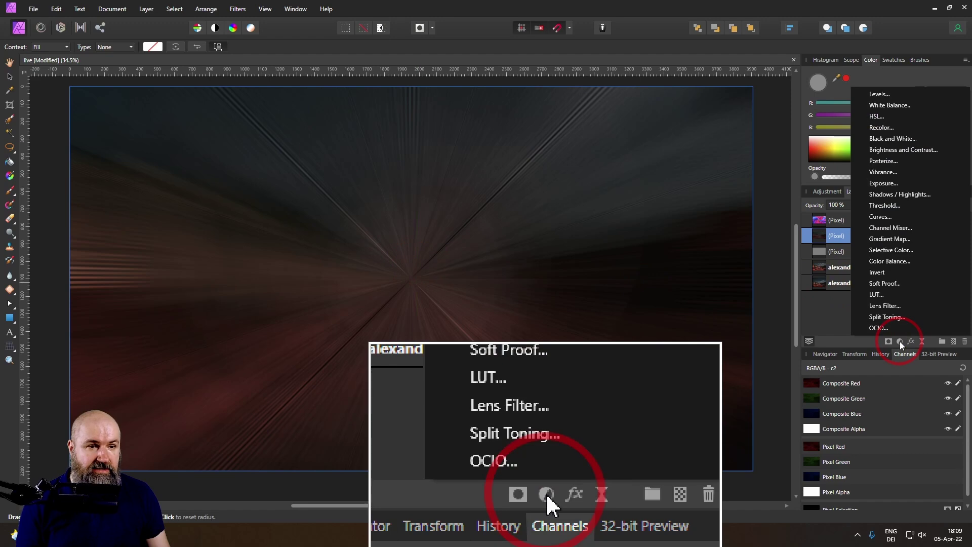
click(889, 95)
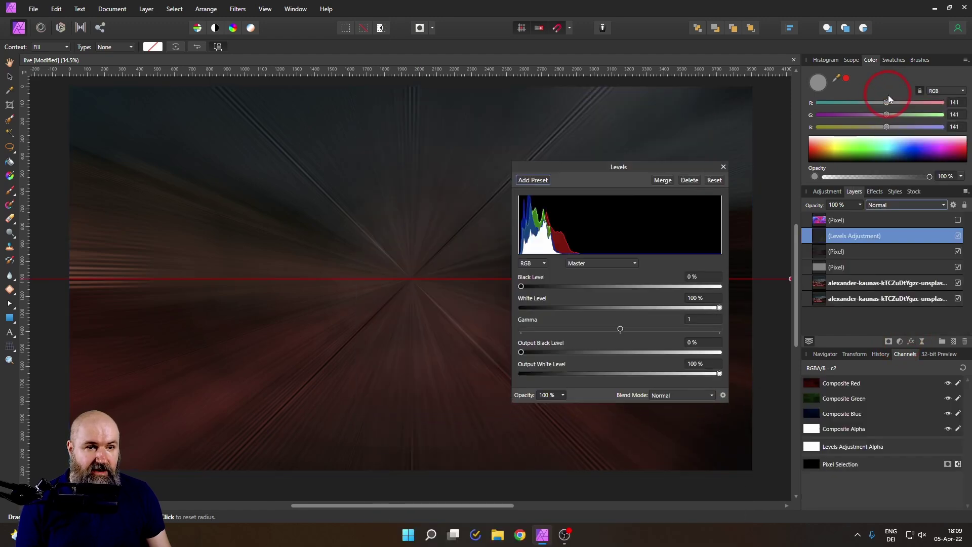
drag(545, 236, 350, 212)
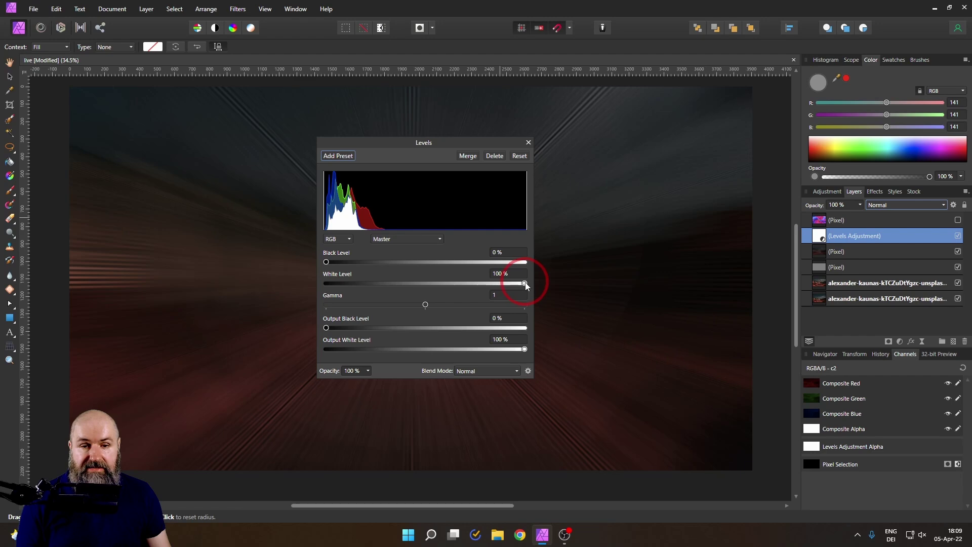
drag(525, 283, 394, 281)
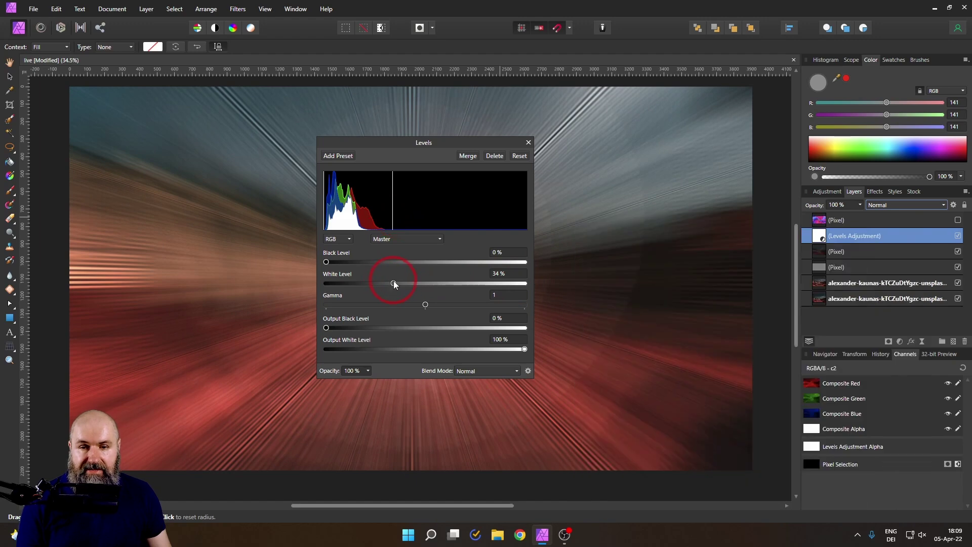
drag(393, 281, 386, 282)
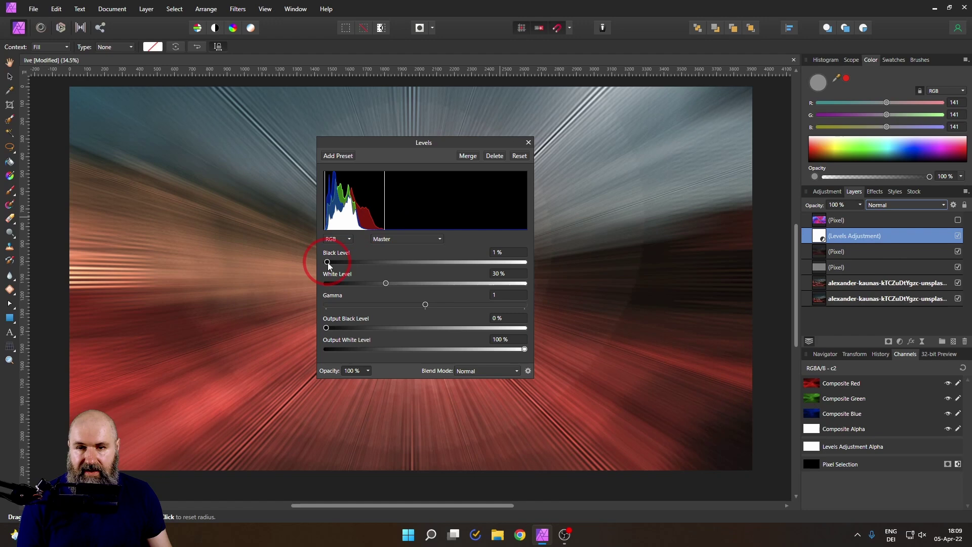
drag(327, 262, 329, 262)
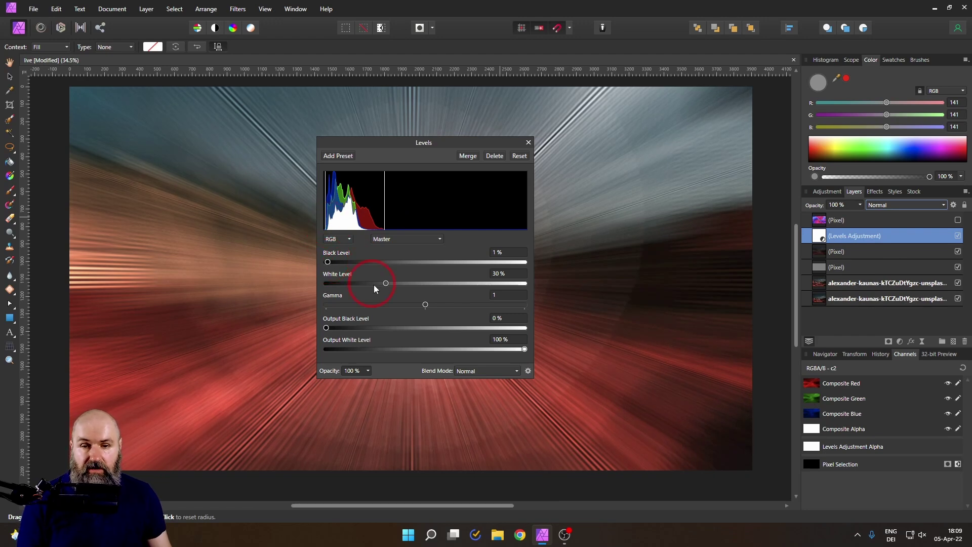
mouse_move(419, 304)
mouse_down()
mouse_move(446, 306)
mouse_move(428, 301)
mouse_up()
click(528, 143)
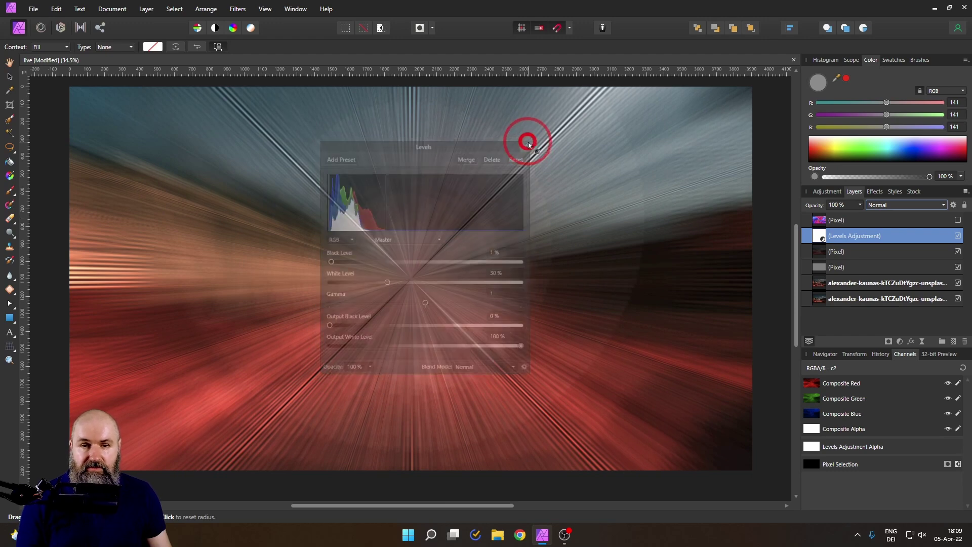
- Select the Pixel layer beneath Levels and run Repeat Zoom Blur on it
click(817, 252)
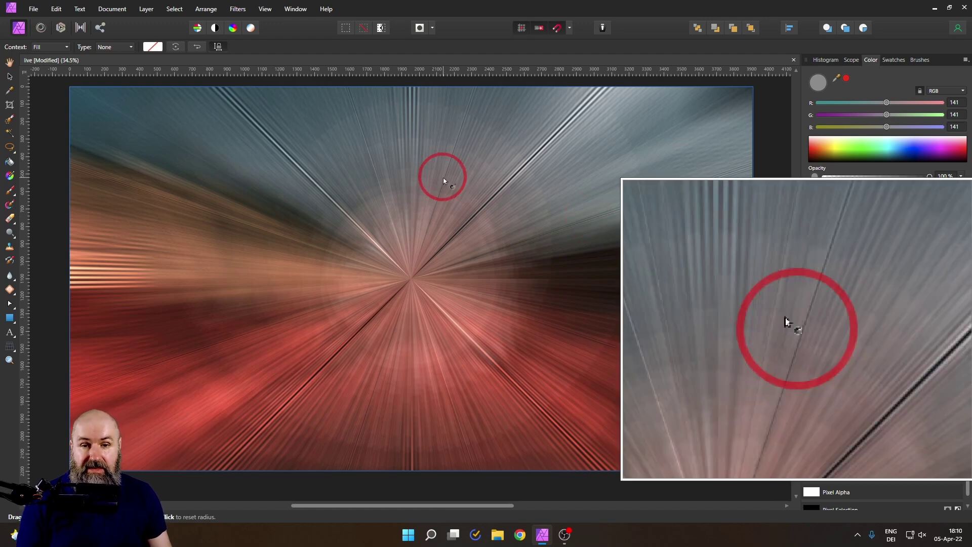
click(239, 10)
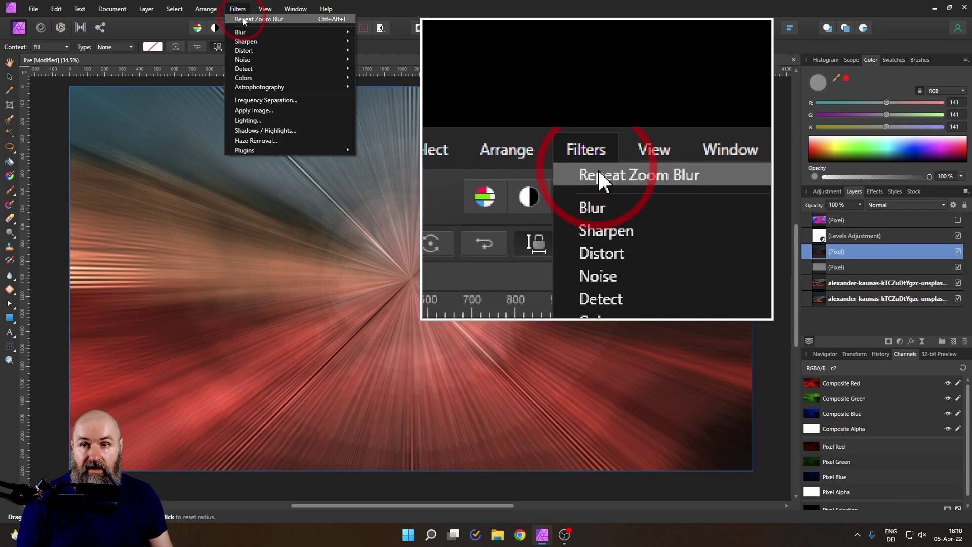
click(263, 19)
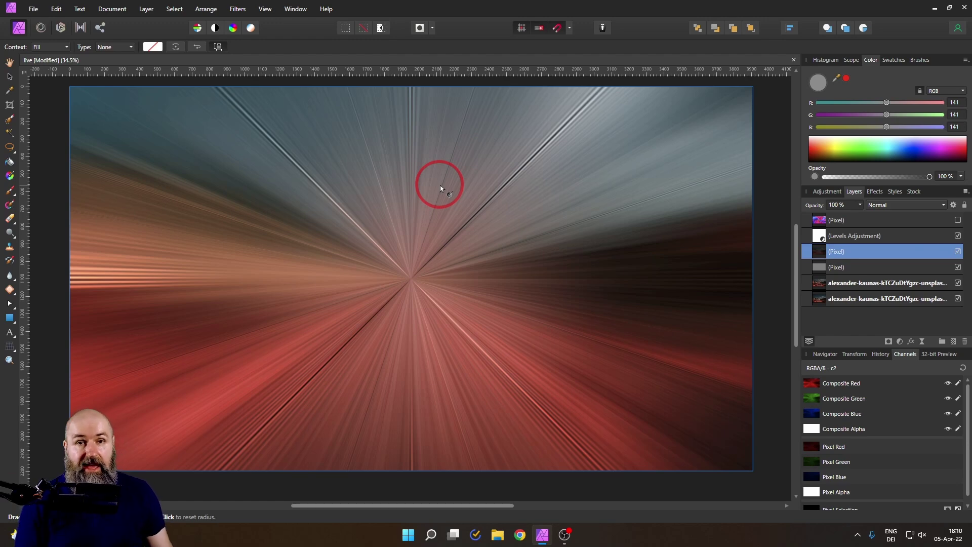
- Duplicate the streaked pixel layer and pick the Liquify Twirl Tool in Liquify Persona
right_click(817, 254)
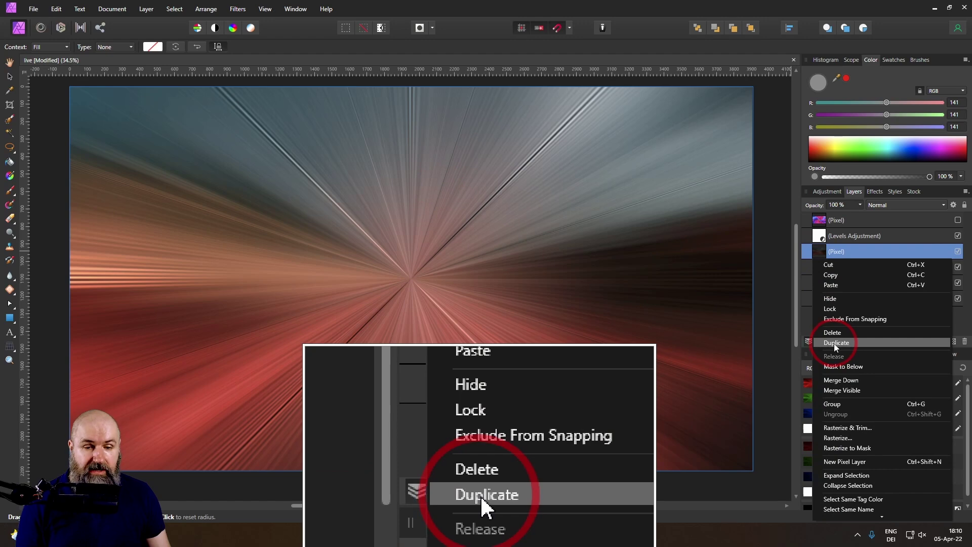
click(835, 344)
click(813, 247)
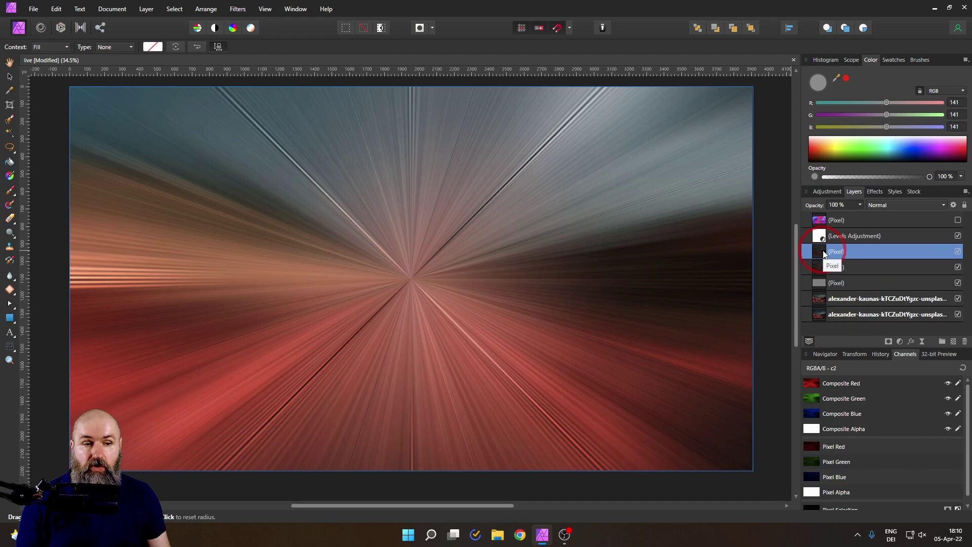
click(98, 64)
click(43, 30)
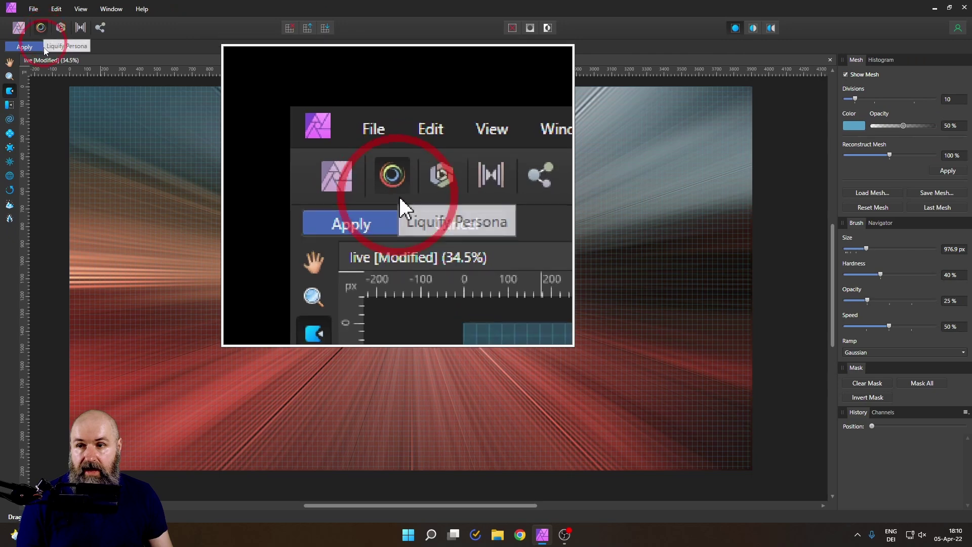
click(11, 122)
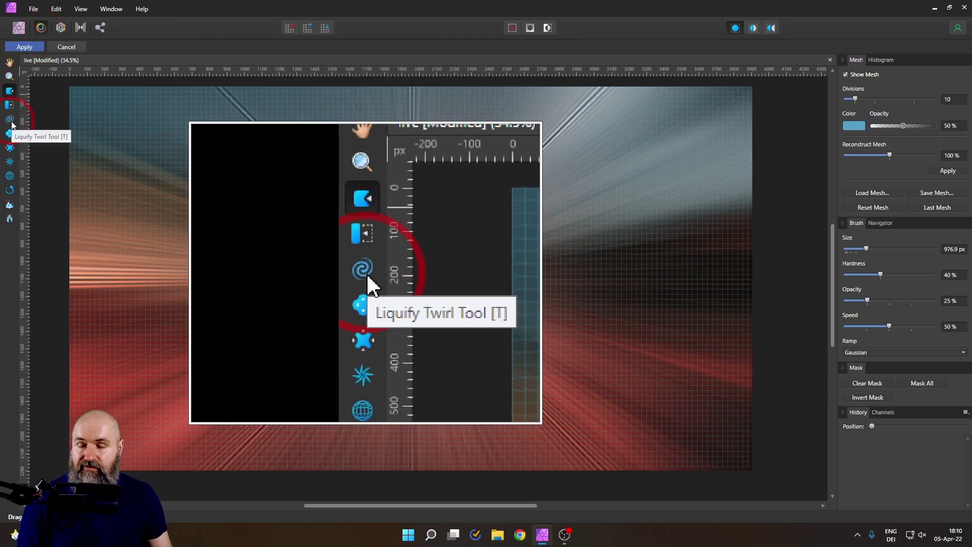
click(12, 124)
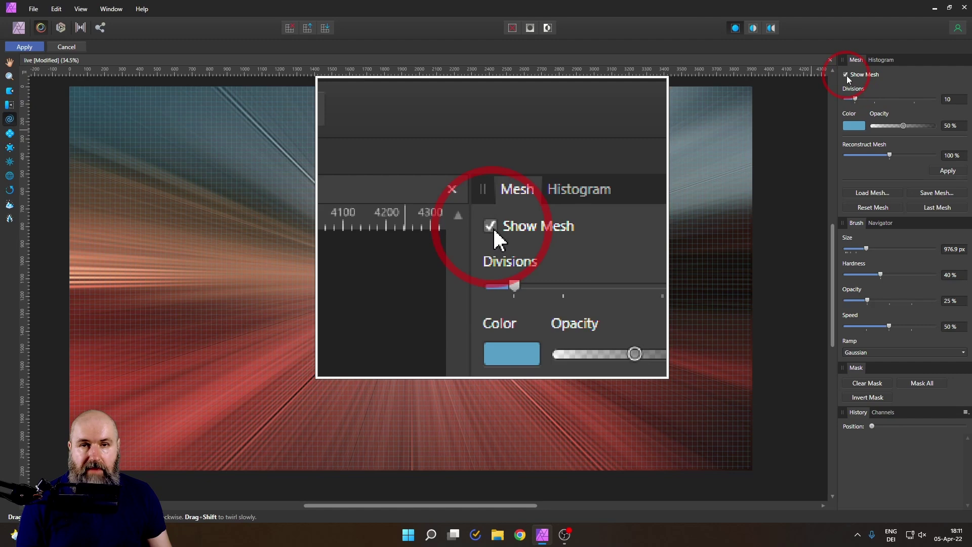
- Hide the mesh and set the twirl brush to 4096 px, 100% hardness, 100% opacity
click(846, 75)
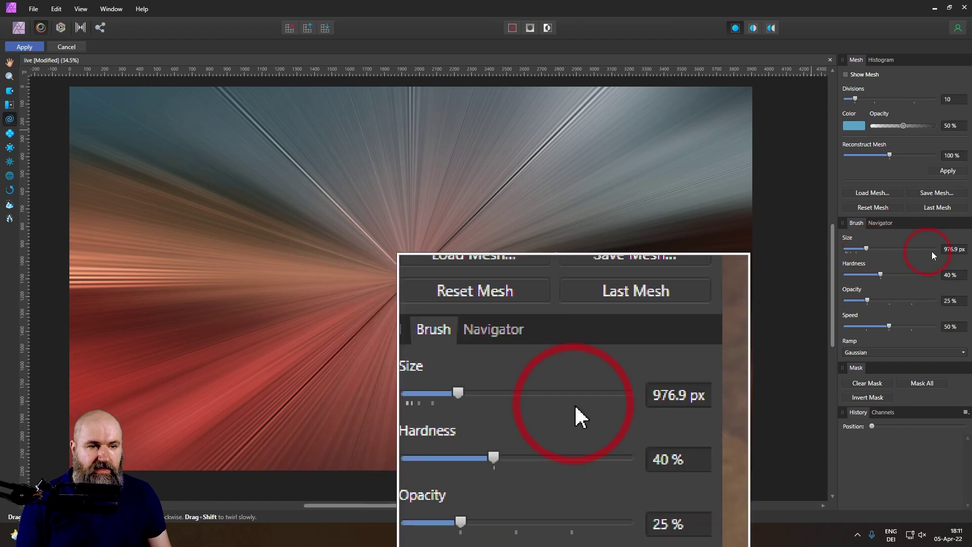
drag(866, 249, 951, 251)
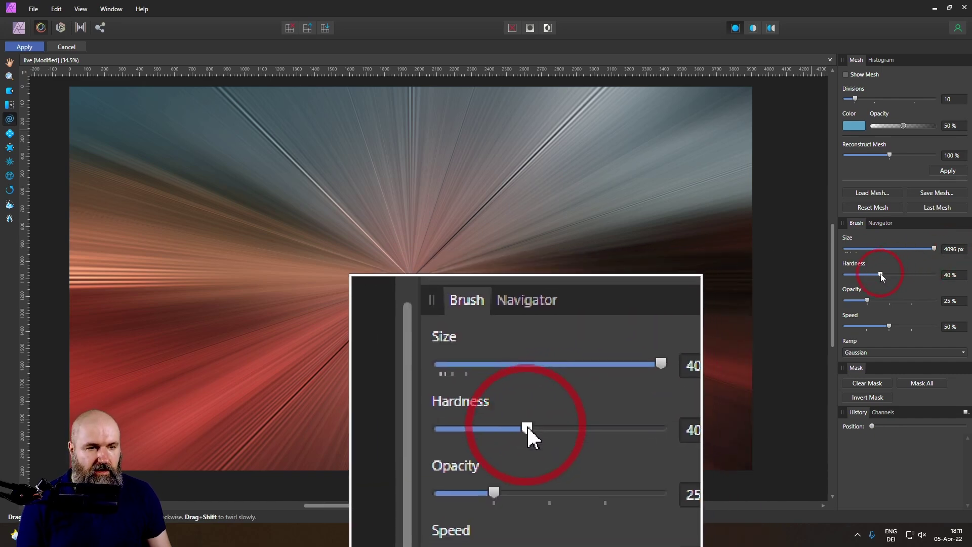
drag(881, 275, 941, 276)
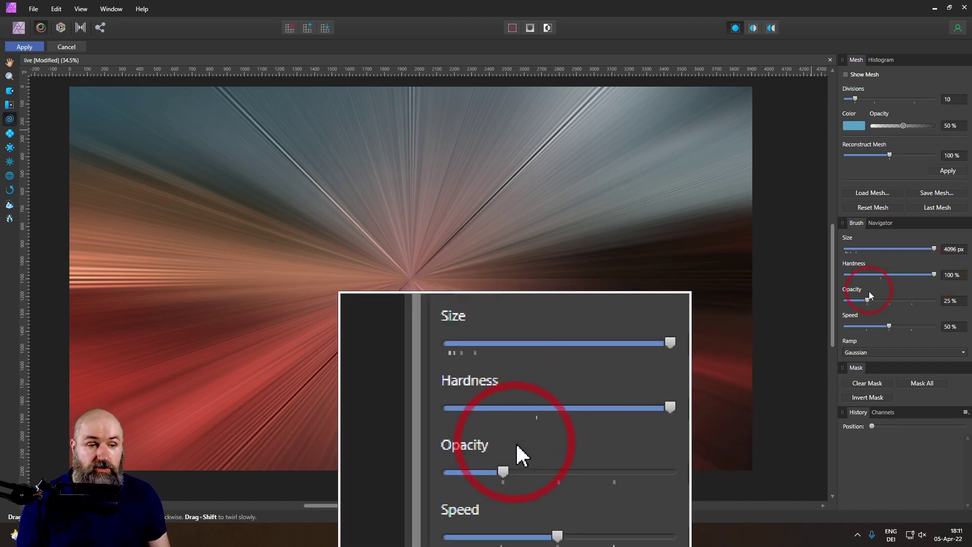
drag(868, 301, 943, 300)
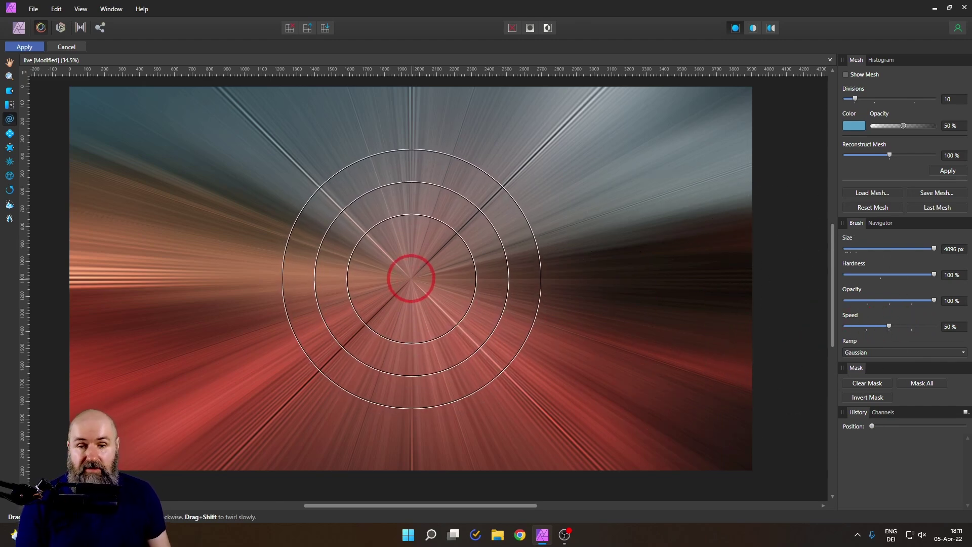
- Try twirling the image around its centre, then cancel the Liquify edits
mouse_move(412, 277)
mouse_down()
mouse_move(382, 253)
mouse_move(369, 293)
mouse_move(403, 340)
mouse_move(488, 339)
mouse_move(549, 292)
mouse_move(539, 219)
mouse_move(407, 187)
mouse_move(332, 208)
mouse_move(303, 287)
mouse_move(352, 345)
mouse_move(458, 355)
mouse_move(529, 324)
mouse_move(511, 249)
mouse_move(455, 203)
mouse_move(397, 196)
mouse_move(386, 319)
mouse_move(450, 321)
mouse_move(540, 344)
mouse_up()
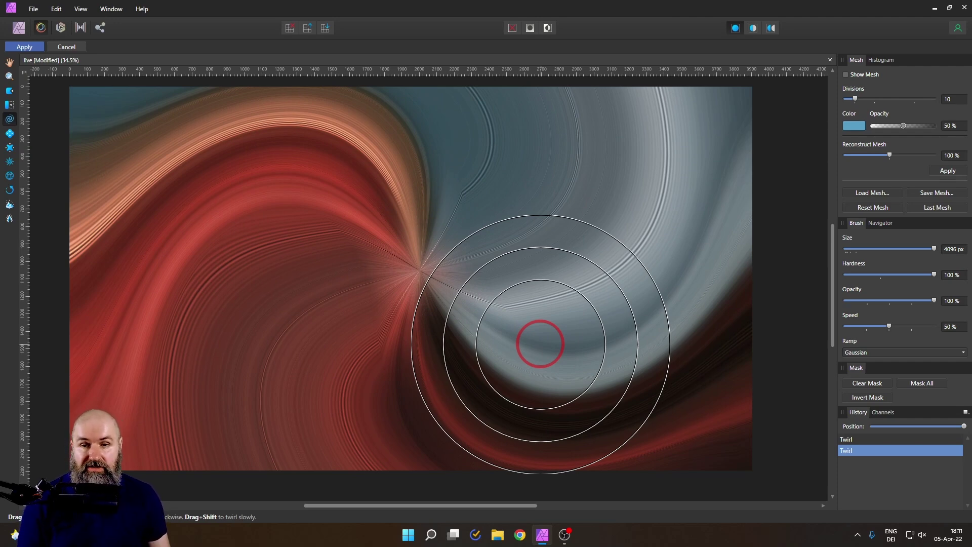
mouse_move(540, 344)
mouse_down()
mouse_move(451, 178)
mouse_move(473, 186)
mouse_move(462, 193)
mouse_up()
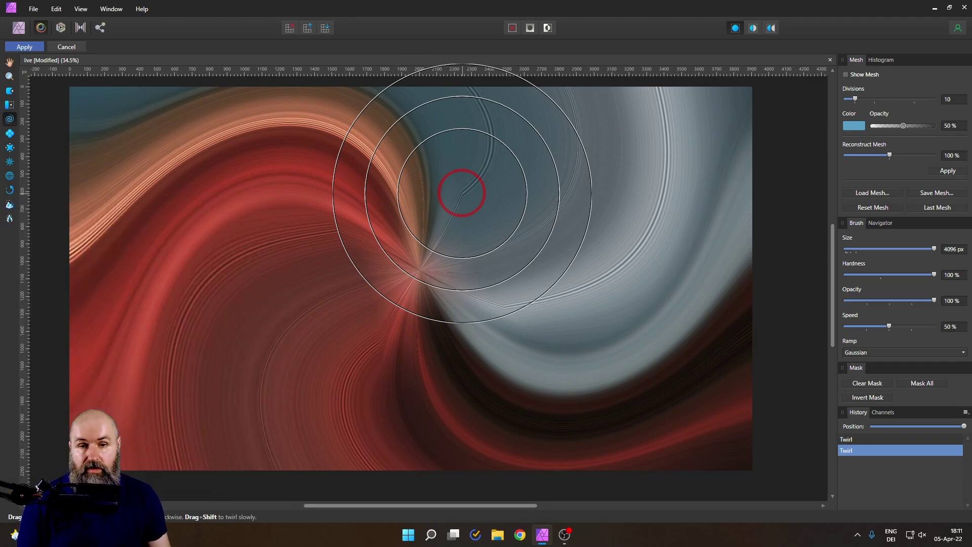
click(66, 46)
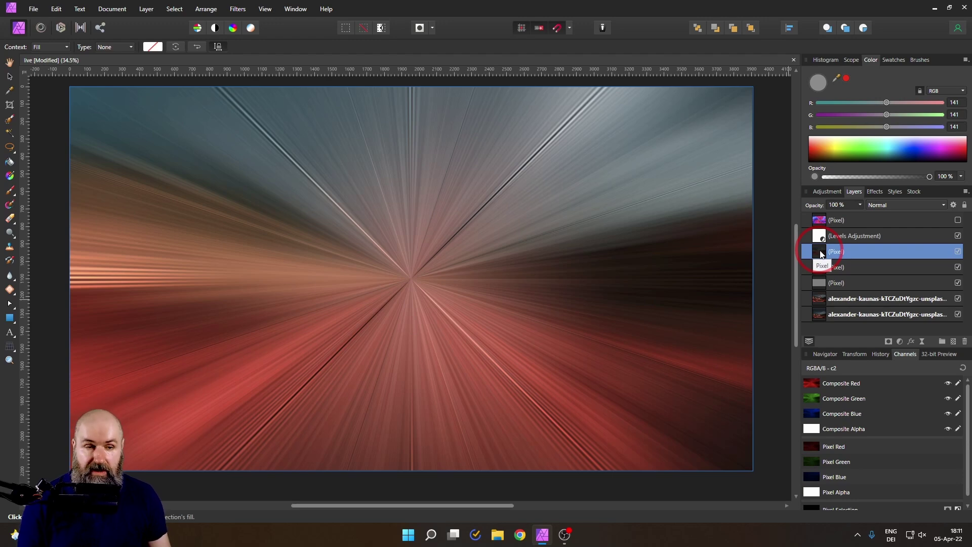
- Apply a Twirl distortion to the pixel layer with 100° angle and 1500 px radius
click(238, 9)
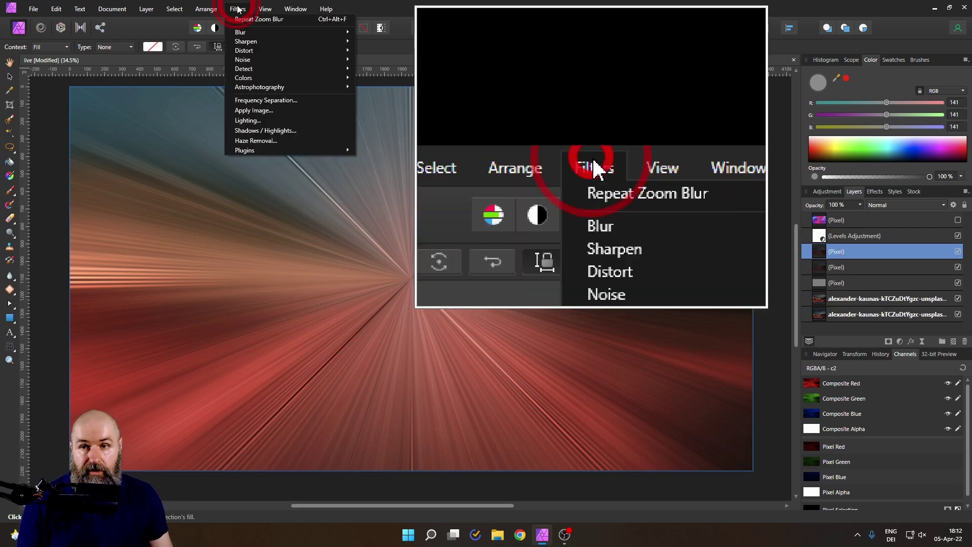
mouse_move(248, 51)
click(390, 73)
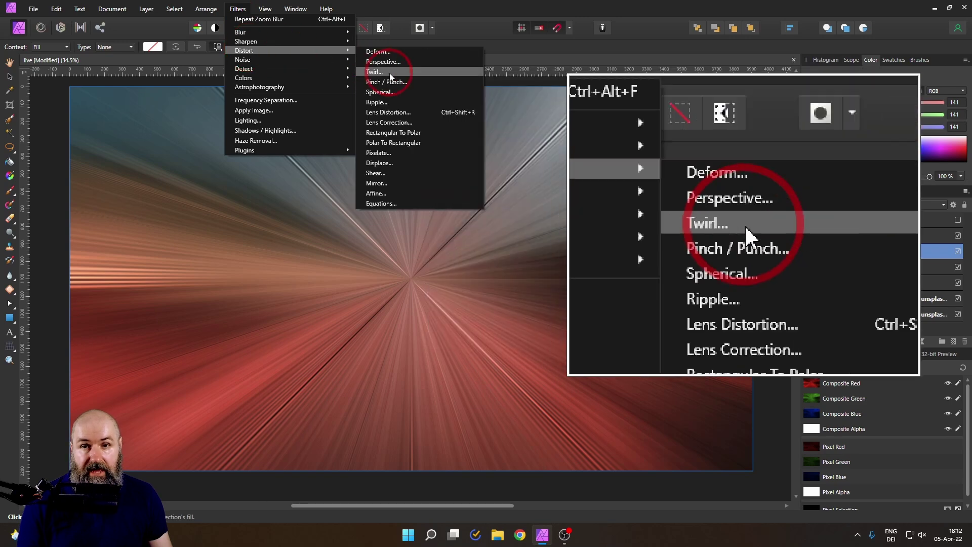
click(400, 271)
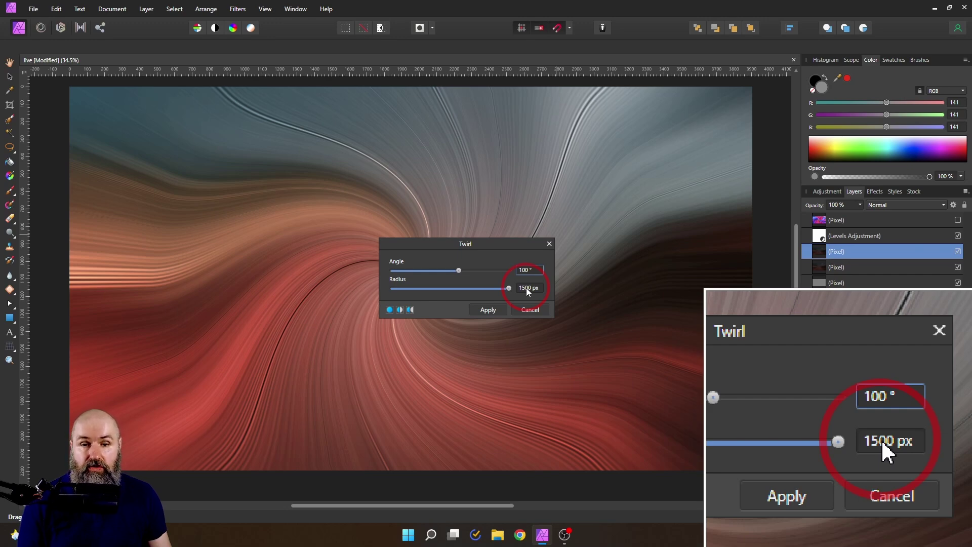
click(527, 287)
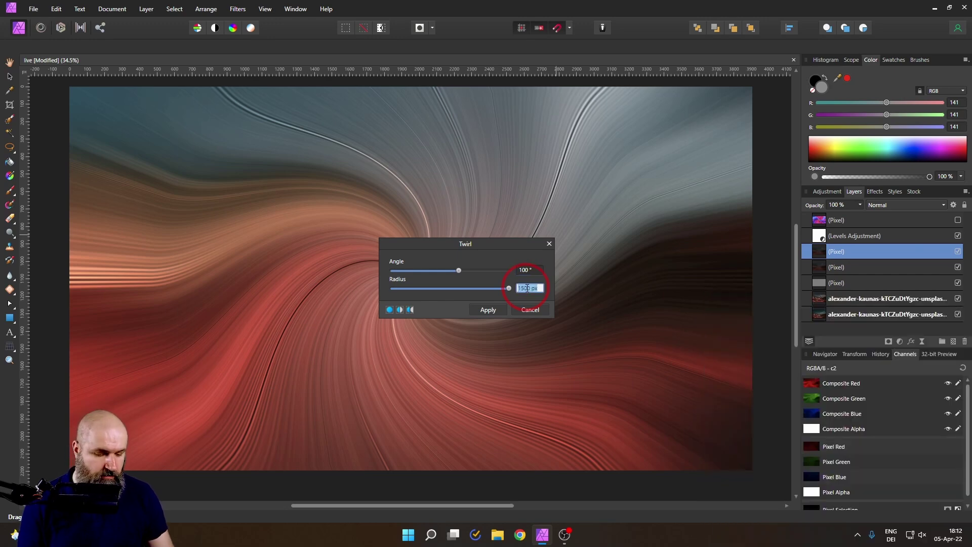
text(5000)
key(Return)
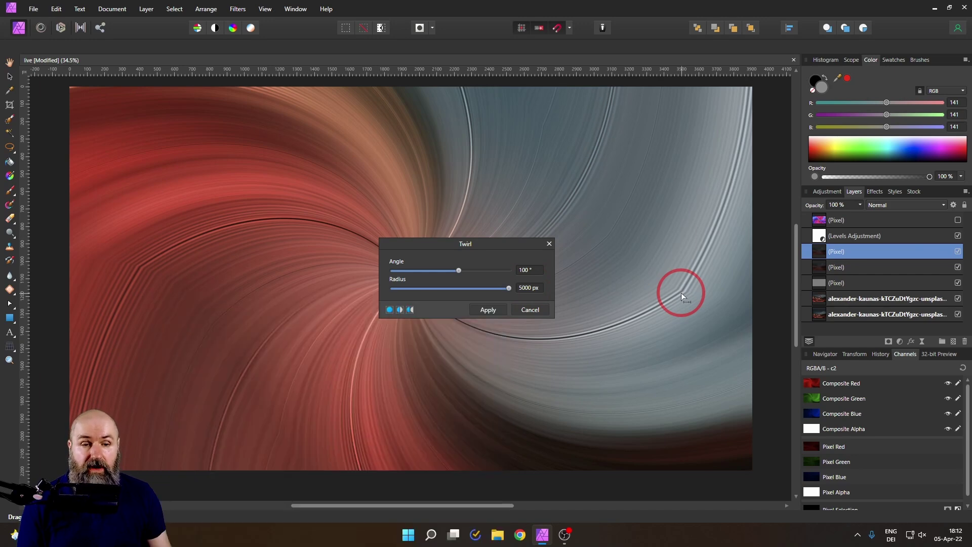
click(527, 290)
text(1500)
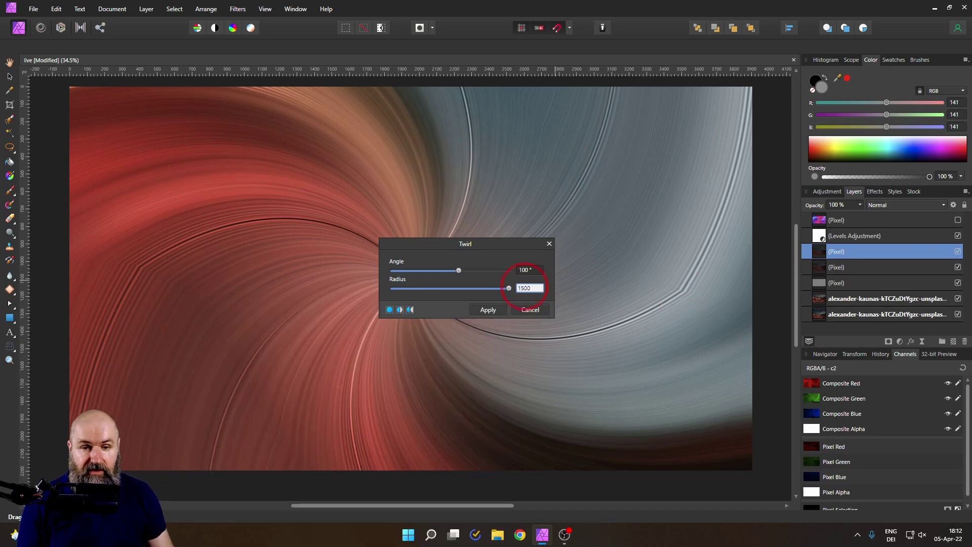
key(Return)
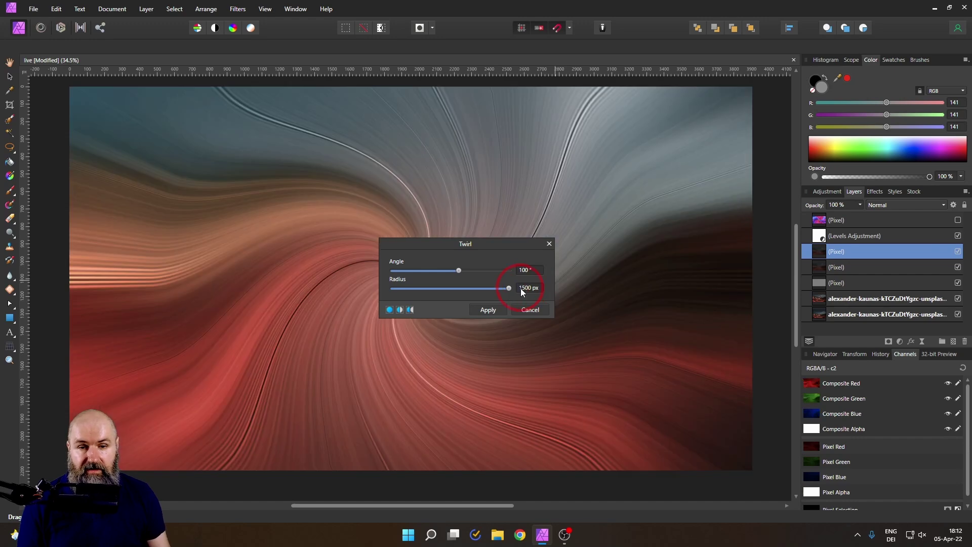
click(489, 310)
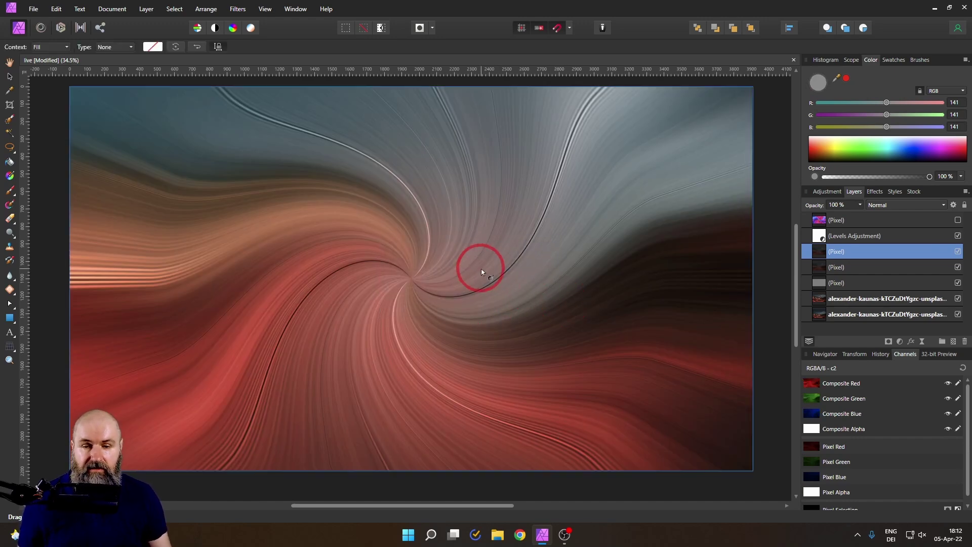
- Enlarge the twirled layer with the Move Tool so it extends past the canvas edges
scroll(482, 272, down, 5)
scroll(480, 272, up, 2)
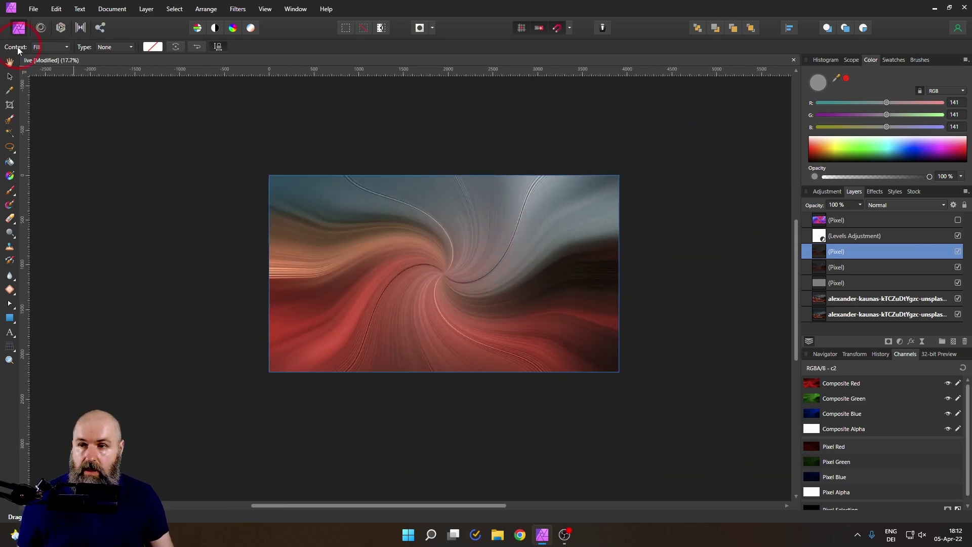
click(8, 77)
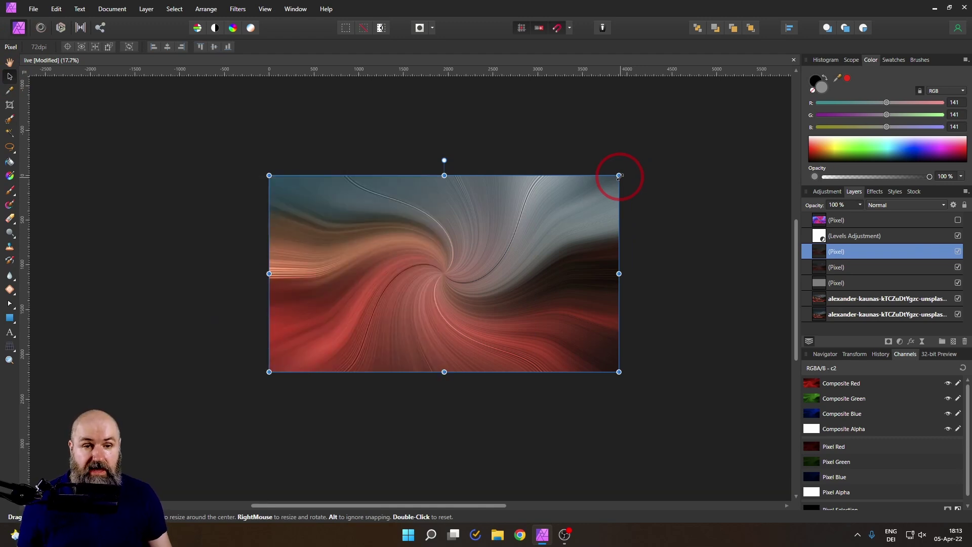
drag(619, 172, 684, 136)
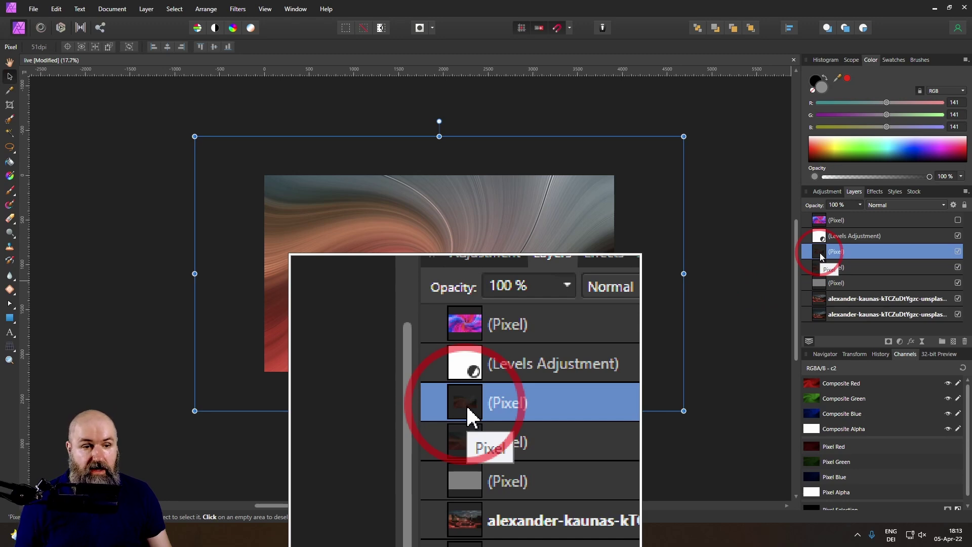
- Duplicate the twirled pixel layer and rotate the copy about 180°
right_click(820, 254)
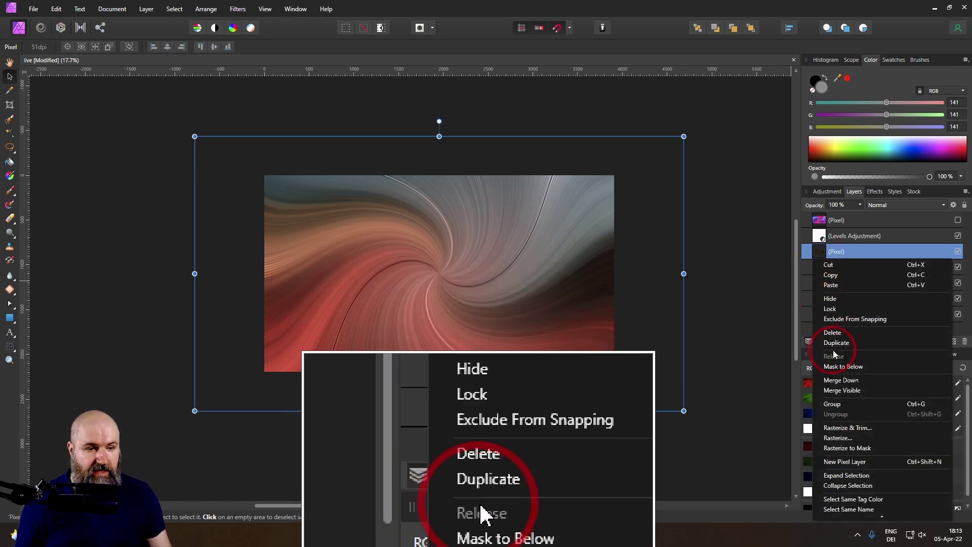
click(833, 343)
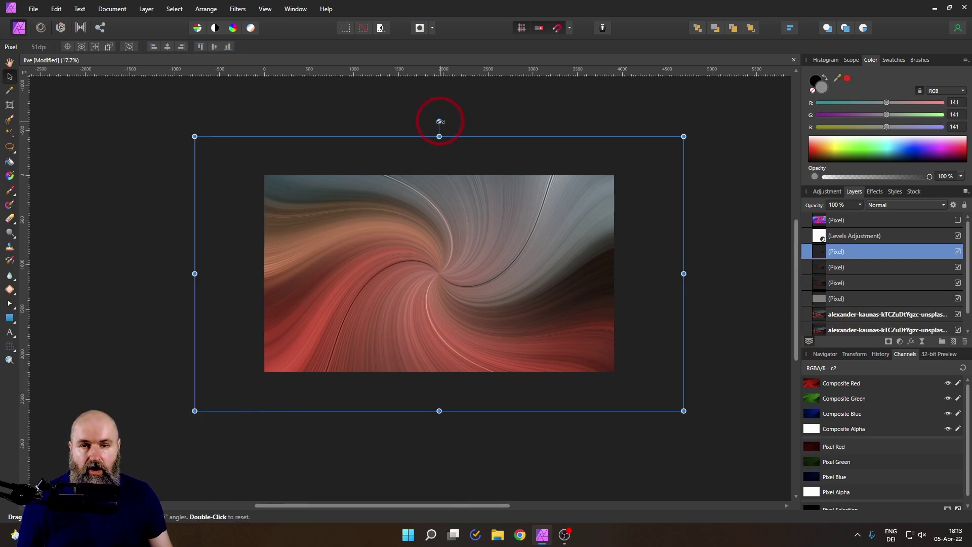
drag(440, 122, 445, 349)
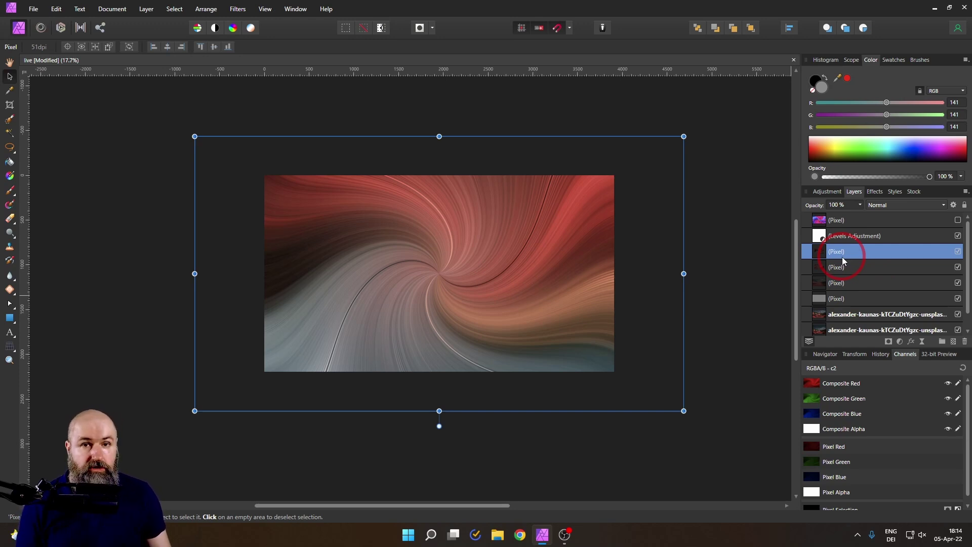
- Set the other swirl layer to Lighten blend mode and select the Levels adjustment layer
click(882, 207)
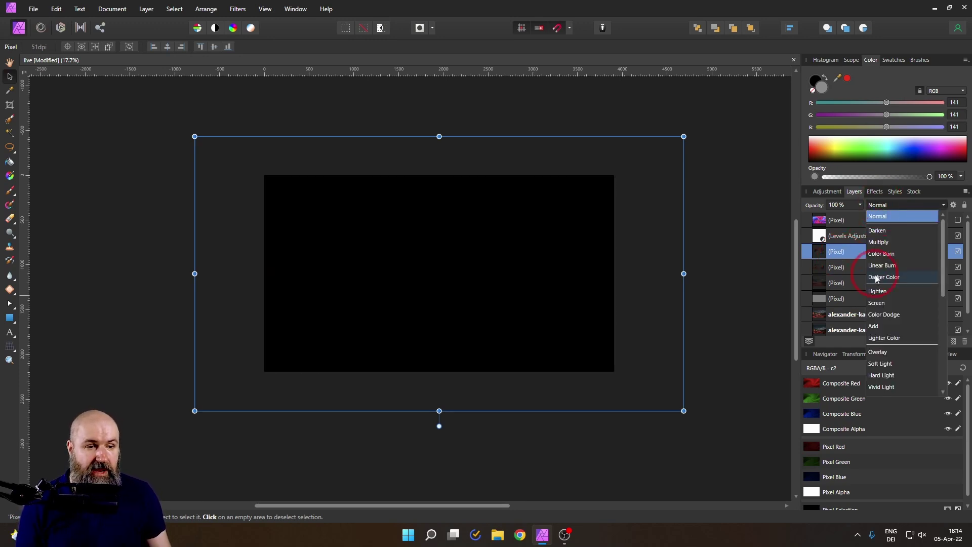
click(838, 271)
click(883, 204)
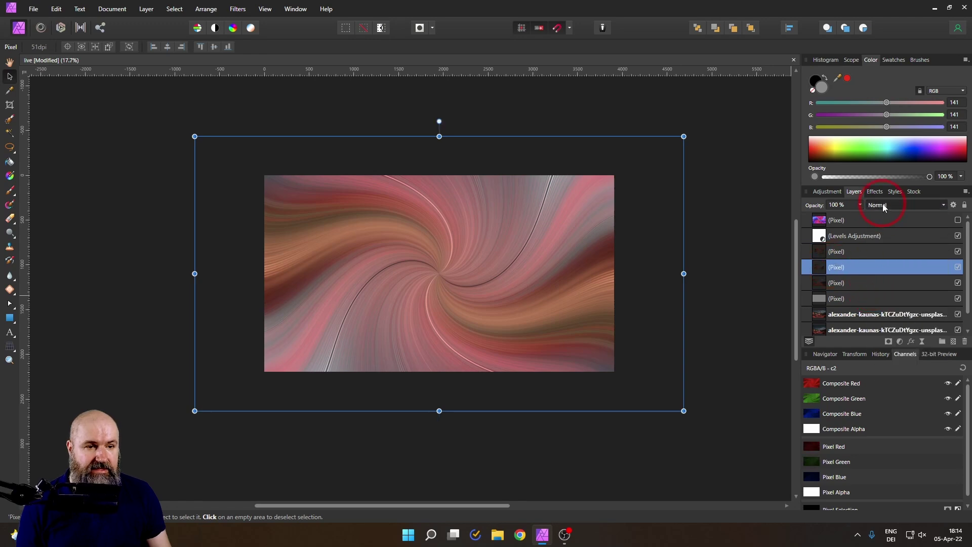
click(878, 293)
click(877, 292)
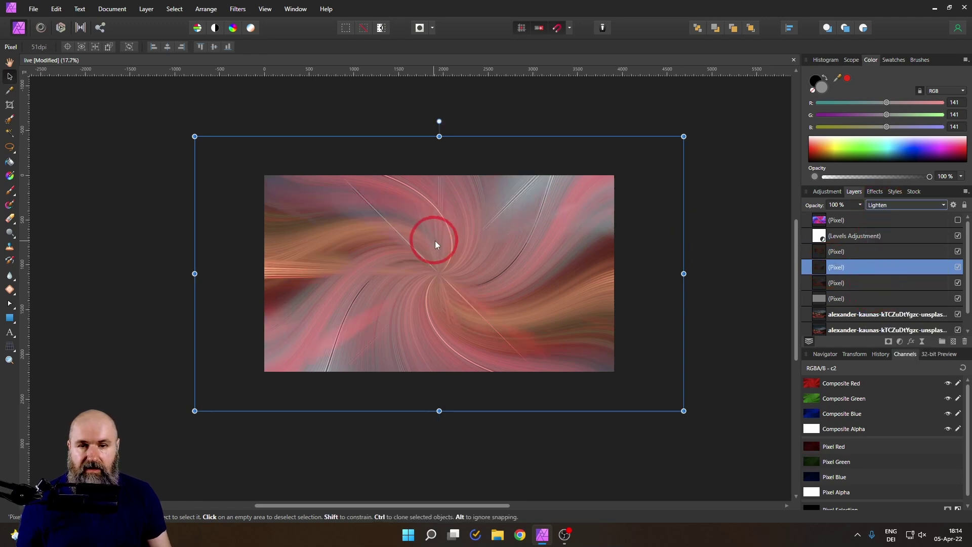
scroll(436, 241, up, 4)
scroll(485, 245, down, 3)
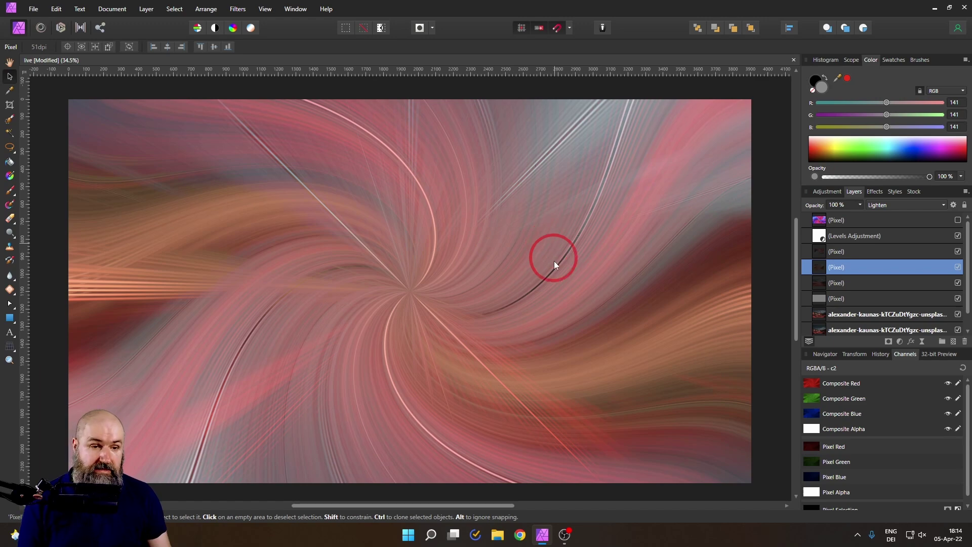
click(822, 239)
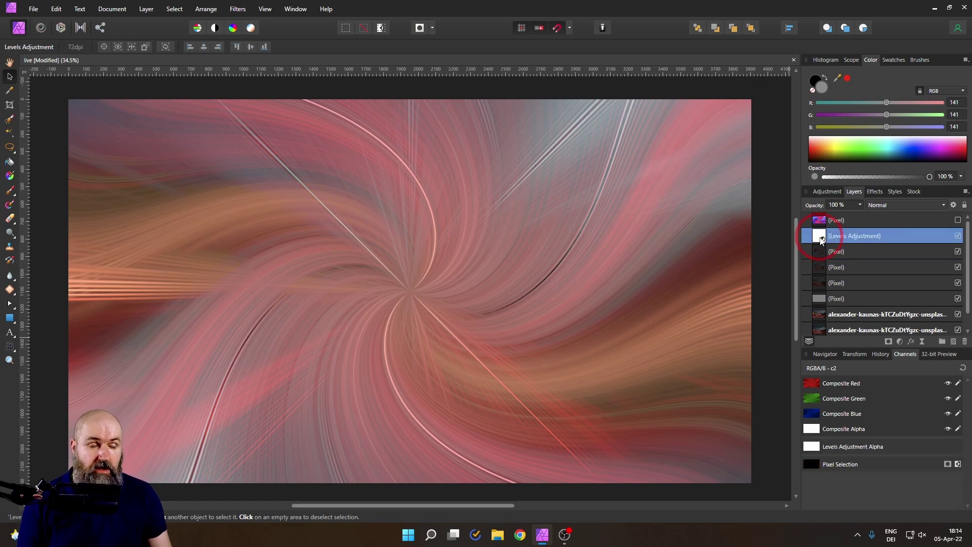
- Retune the Levels adjustment to 8% black level, 28% white level and gamma 1
double_click(822, 239)
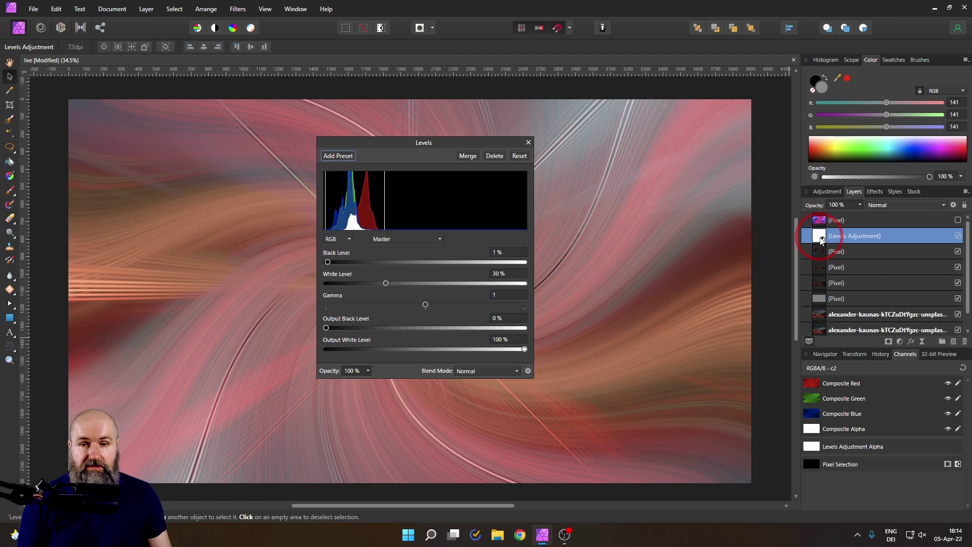
drag(445, 143, 670, 215)
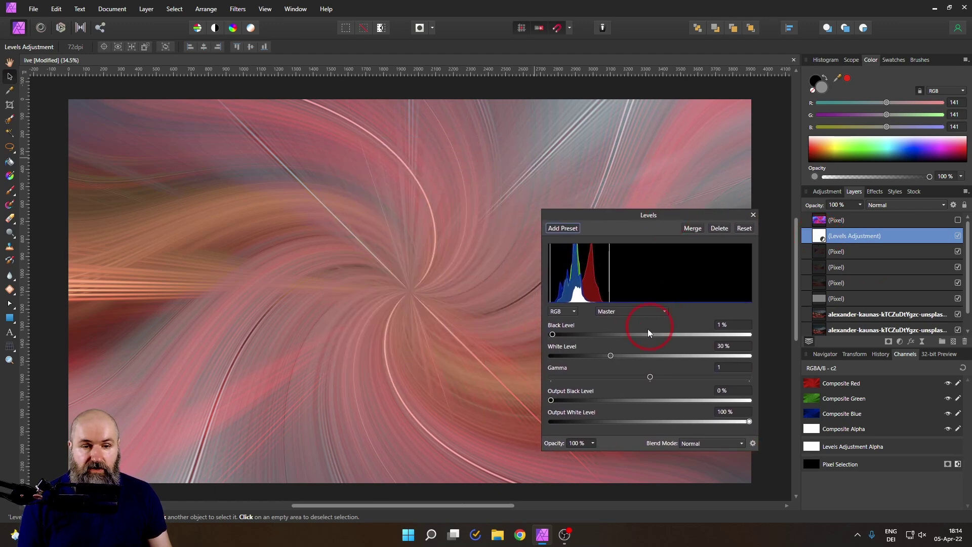
drag(611, 356, 606, 354)
drag(554, 334, 571, 333)
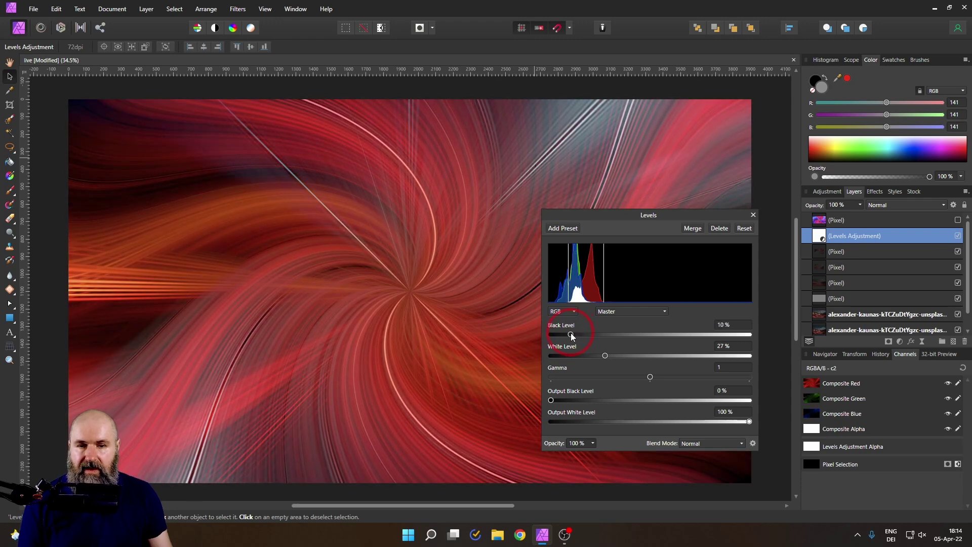
click(379, 324)
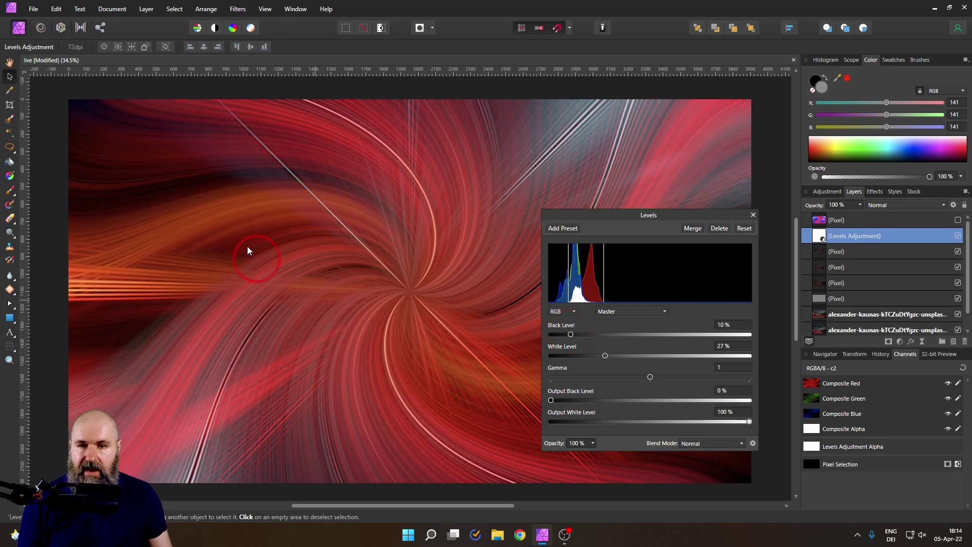
drag(619, 216, 653, 196)
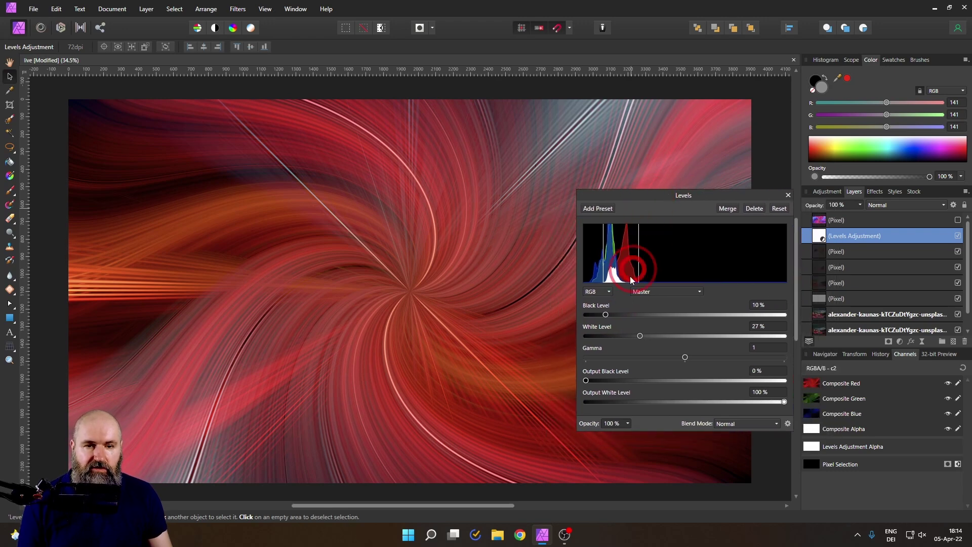
drag(607, 315, 642, 336)
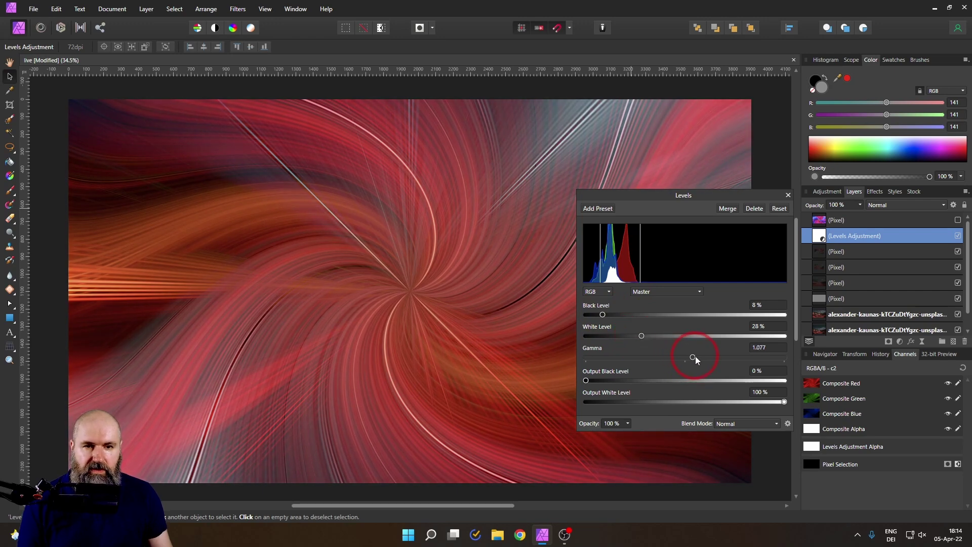
drag(703, 357, 686, 356)
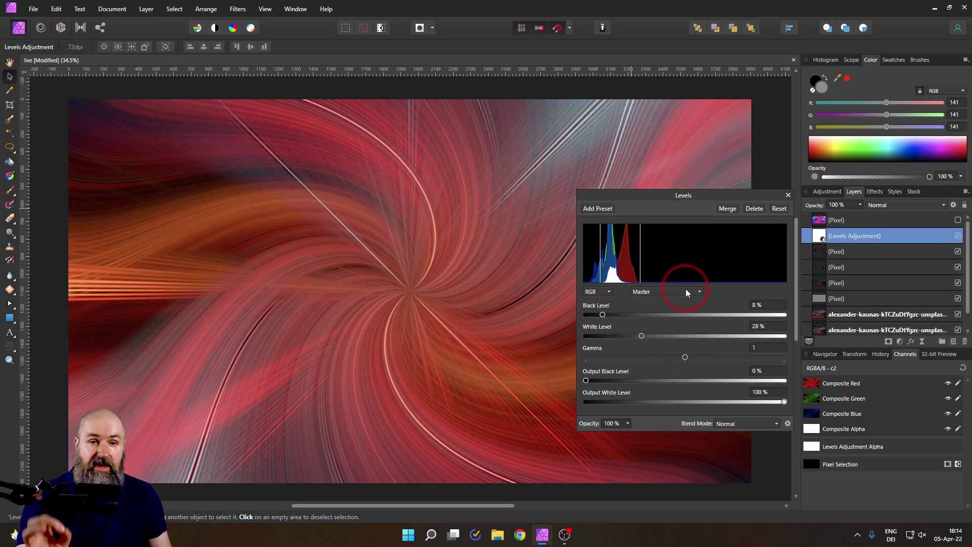
- Add a Curves adjustment shaped into a gentle S-curve, darker shadows and brighter highlights
click(789, 196)
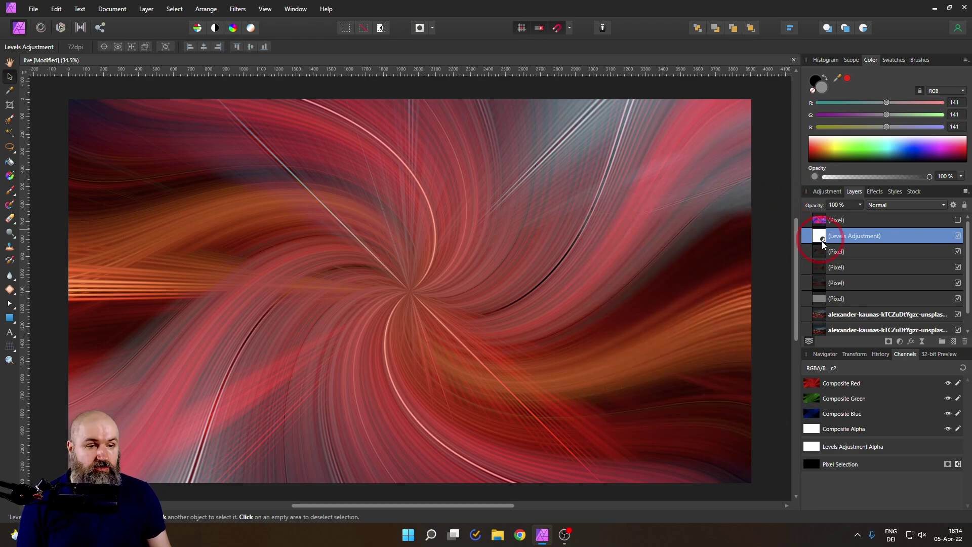
click(899, 342)
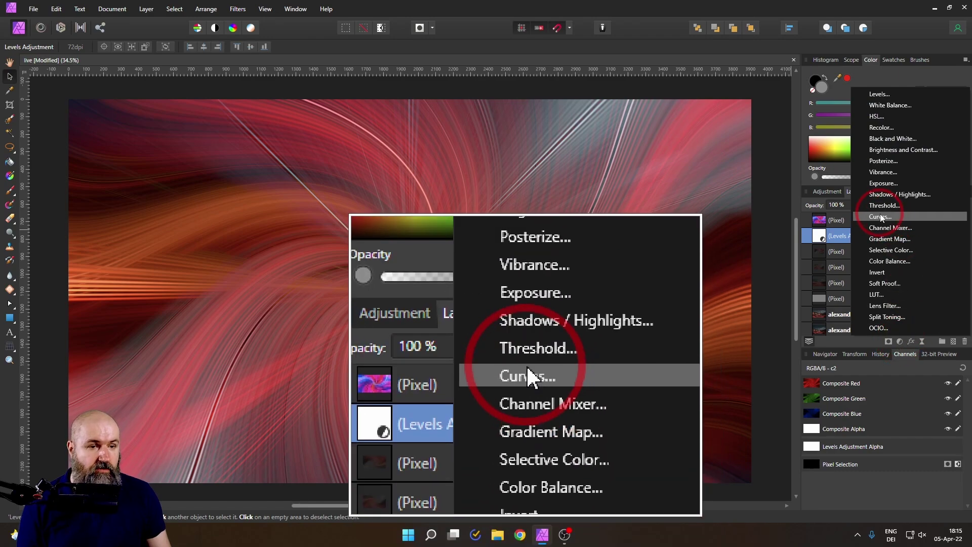
click(880, 216)
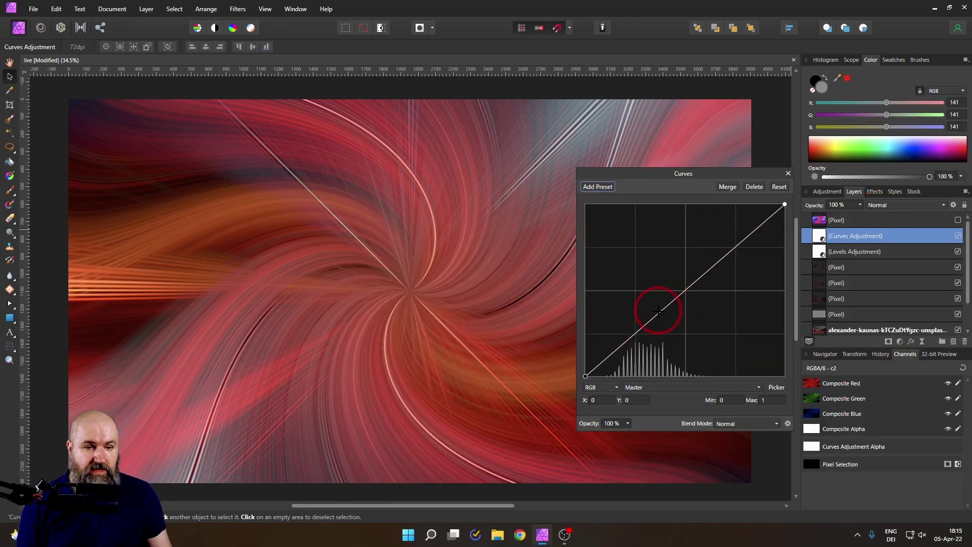
drag(653, 317, 662, 332)
mouse_move(729, 263)
mouse_down()
mouse_move(721, 244)
mouse_move(728, 252)
mouse_up()
click(664, 336)
drag(665, 337, 649, 336)
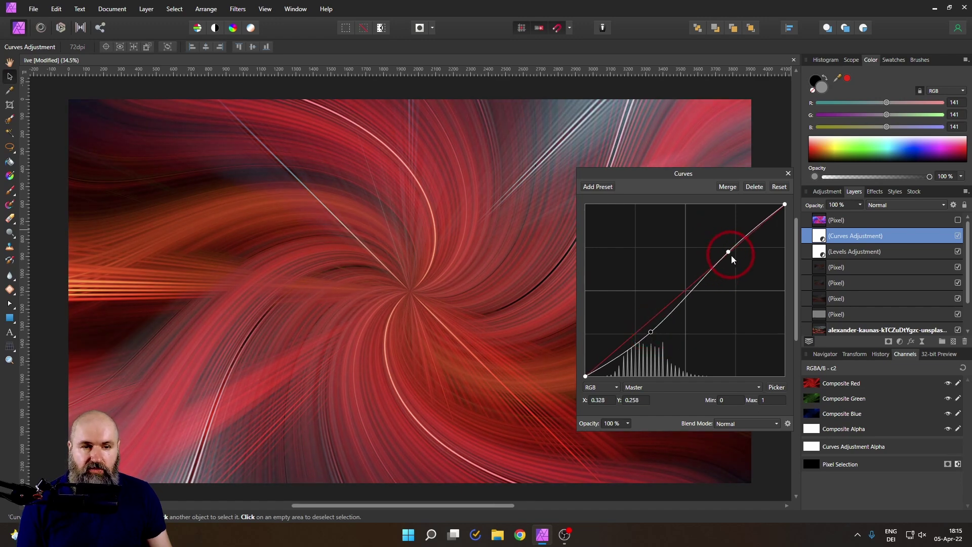
drag(730, 253, 760, 220)
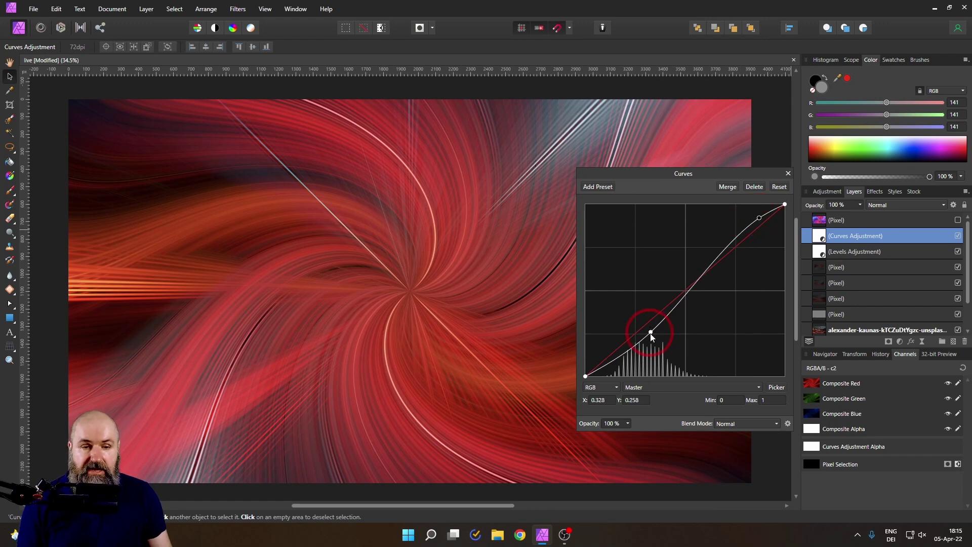
mouse_move(651, 334)
mouse_down()
mouse_move(671, 321)
mouse_move(658, 319)
mouse_up()
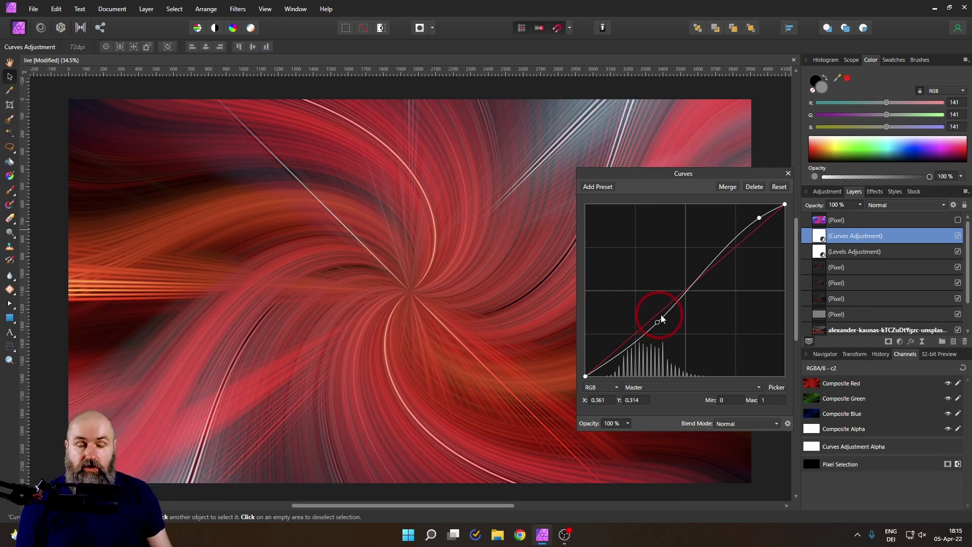
click(789, 174)
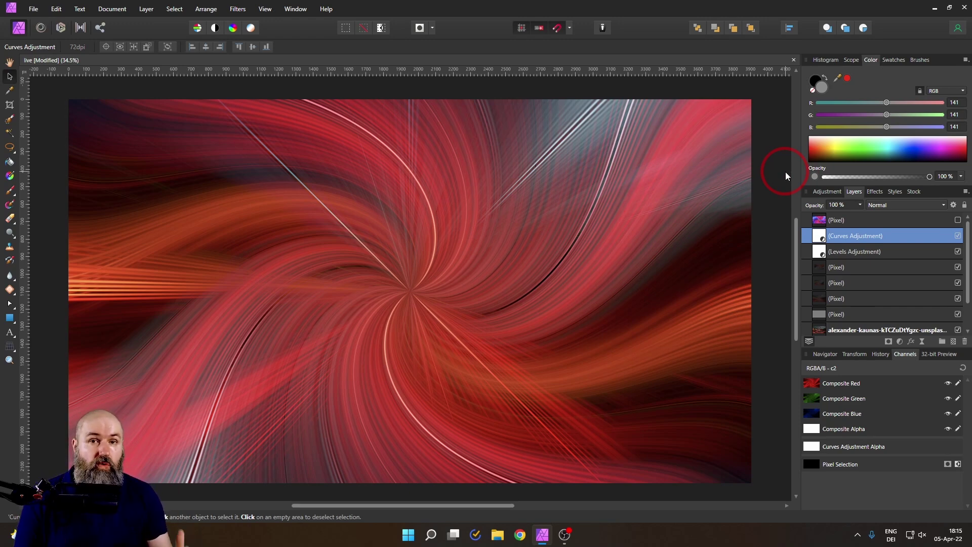
- Add an HSL adjustment to the Lighten swirl layer, shifting hue about 53° toward magenta
click(819, 267)
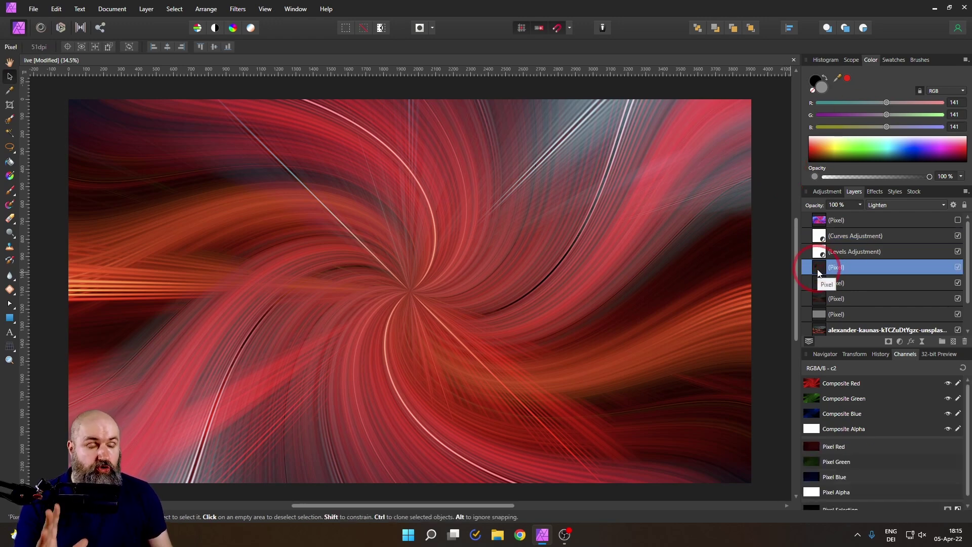
click(899, 342)
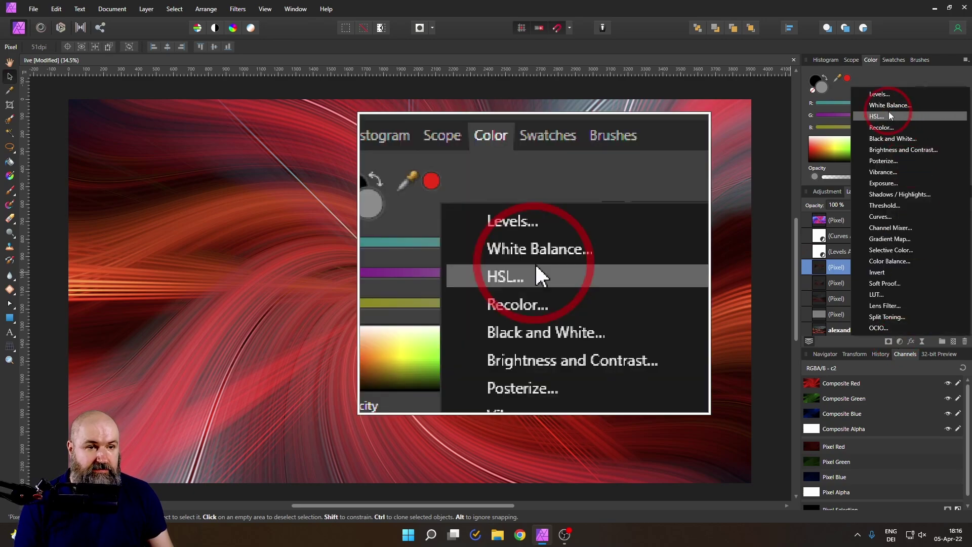
click(889, 115)
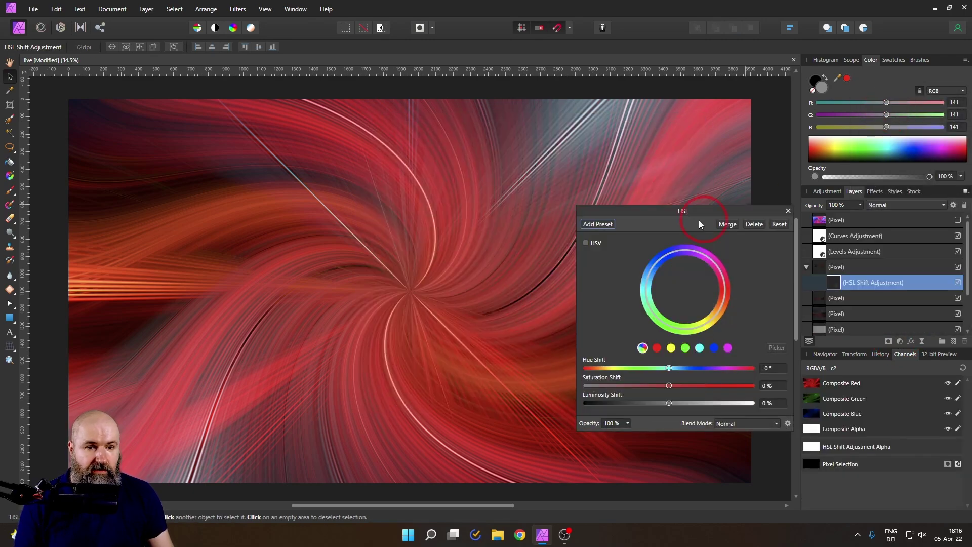
drag(688, 210, 705, 185)
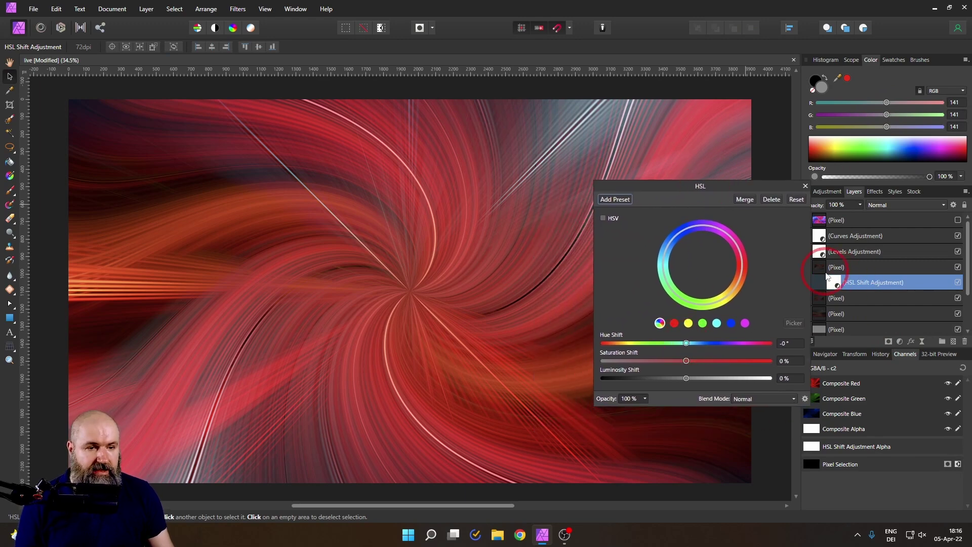
click(686, 344)
drag(688, 342, 697, 360)
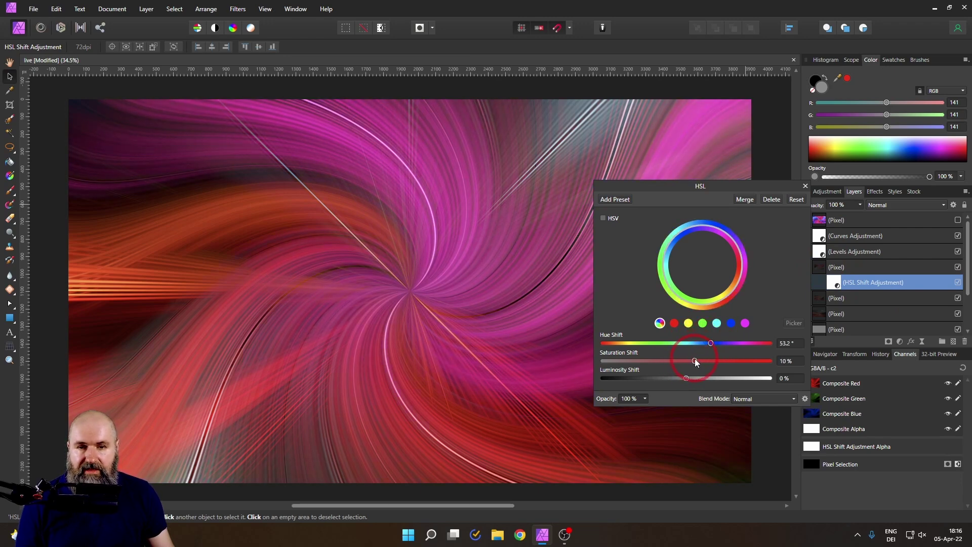
click(806, 185)
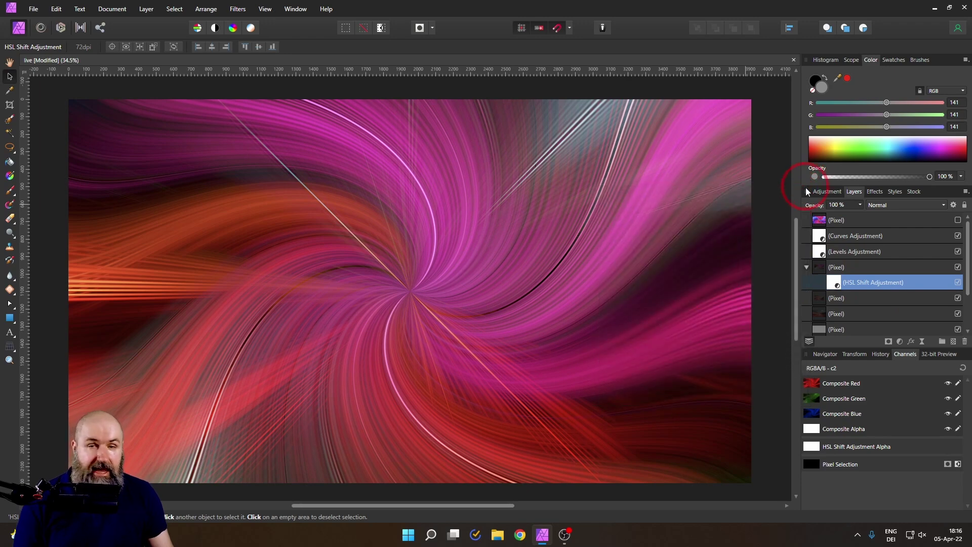
- Add an HSL adjustment to the lower twirl layer: Hue Shift 180°, Saturation -6%, Luminosity 1%
click(826, 299)
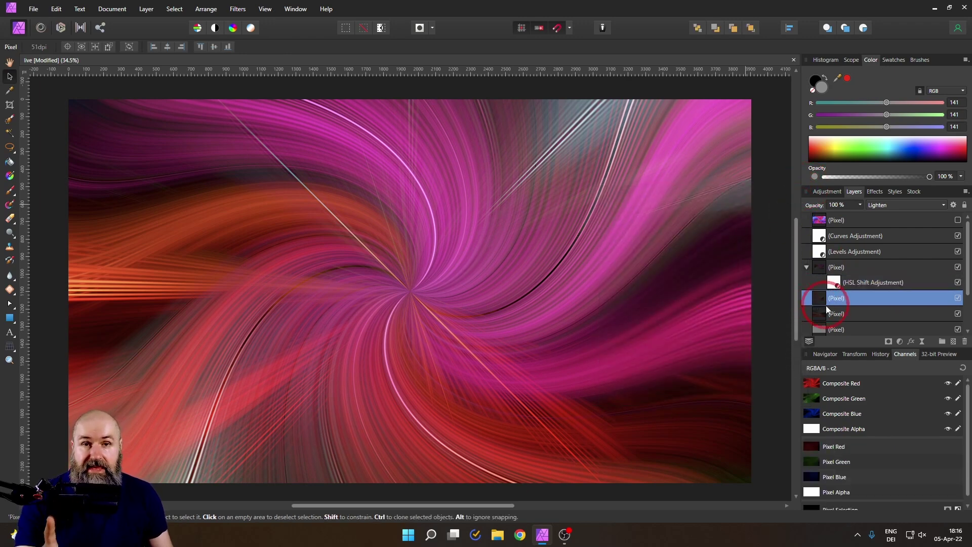
click(900, 342)
click(900, 342)
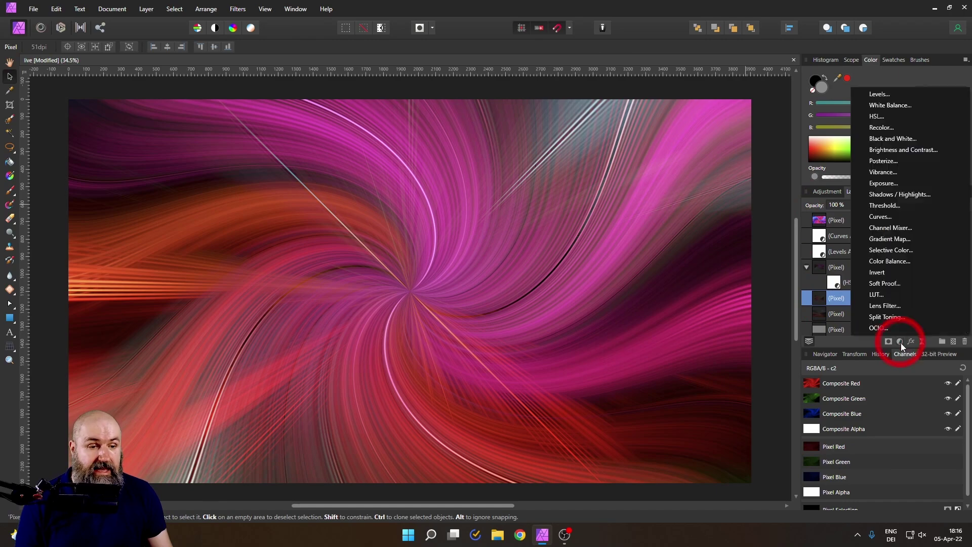
click(871, 117)
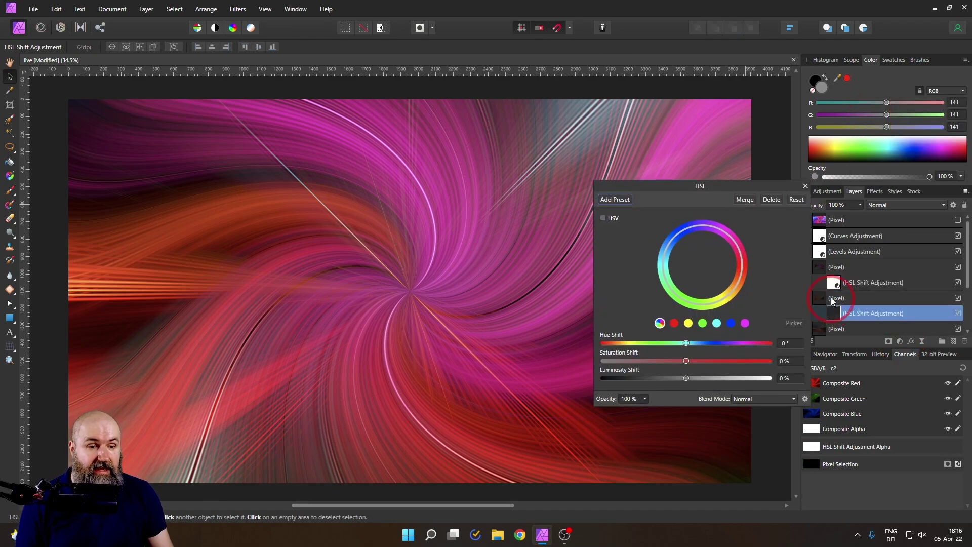
drag(686, 344, 618, 343)
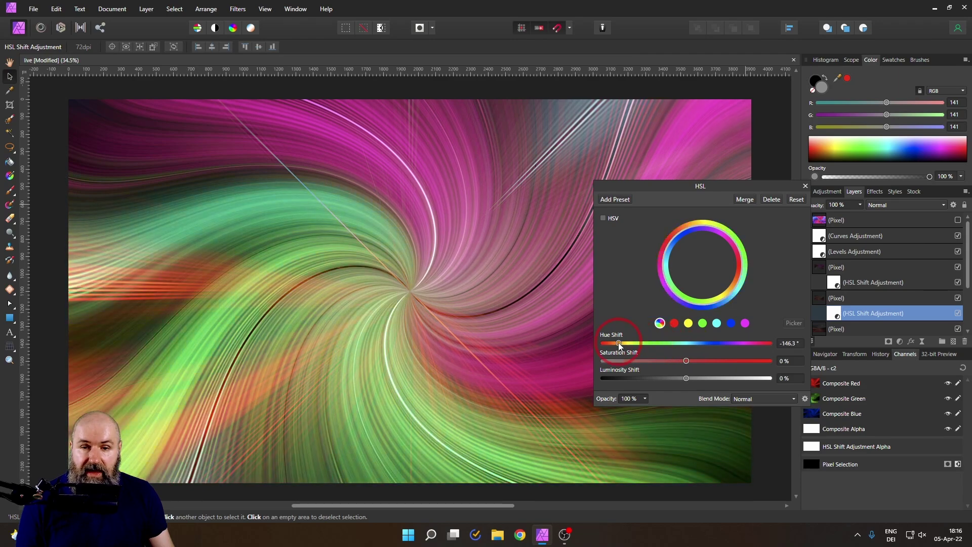
drag(701, 344, 796, 347)
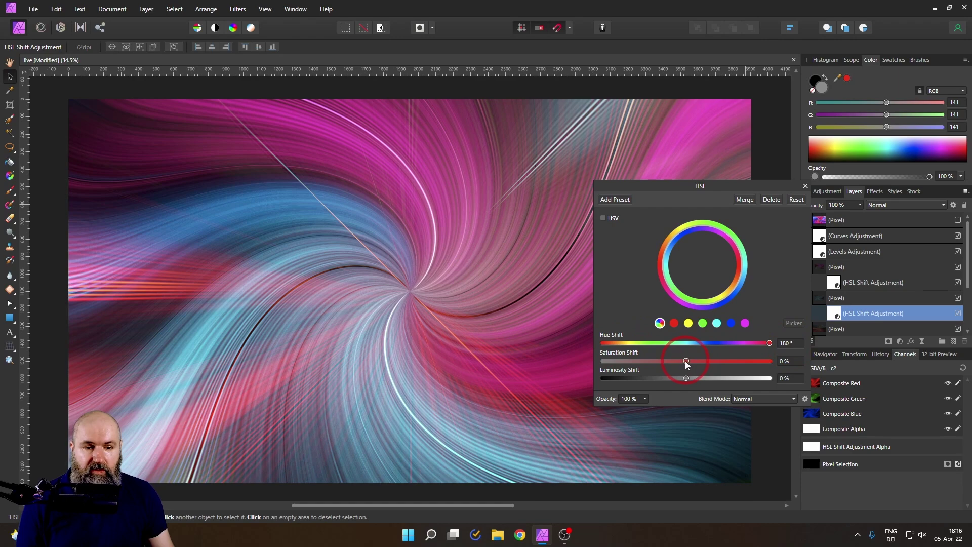
drag(681, 360, 683, 362)
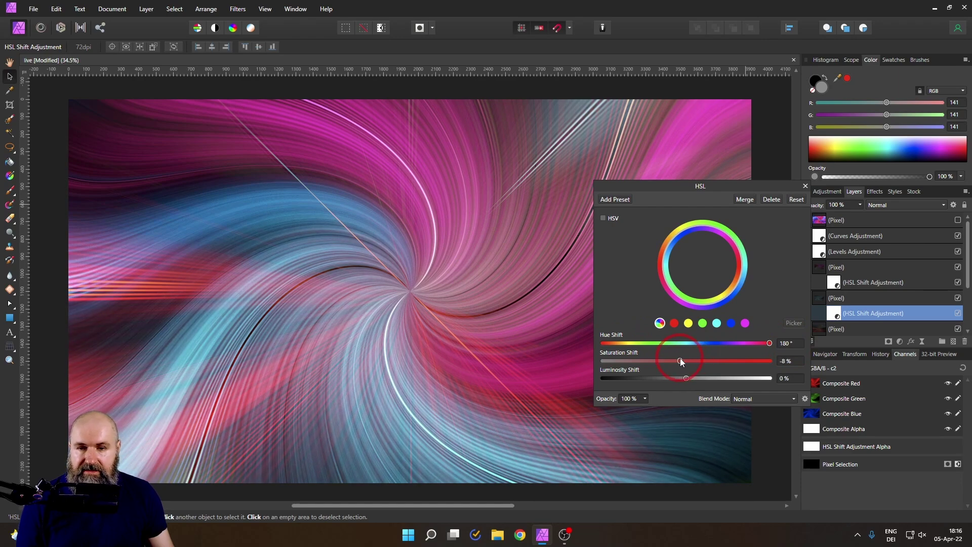
drag(687, 377, 687, 378)
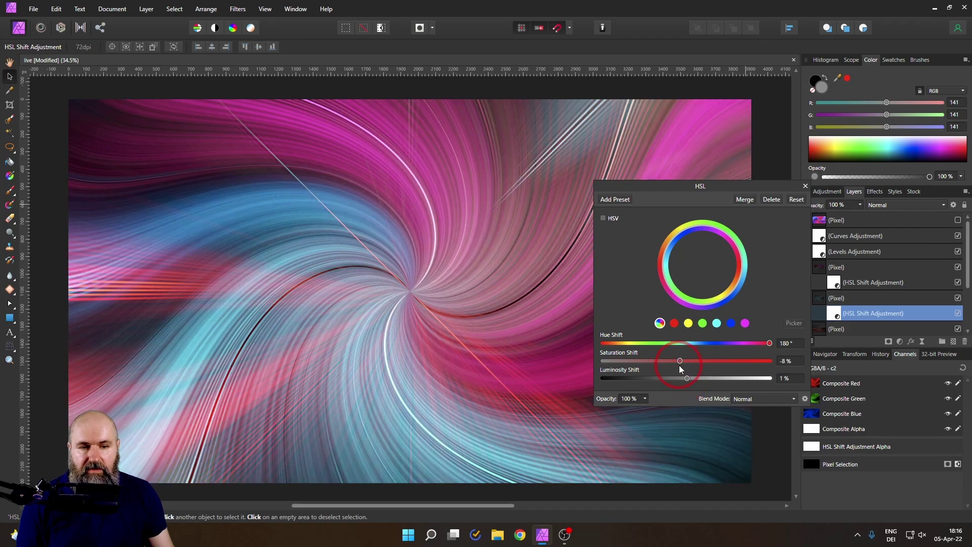
click(679, 361)
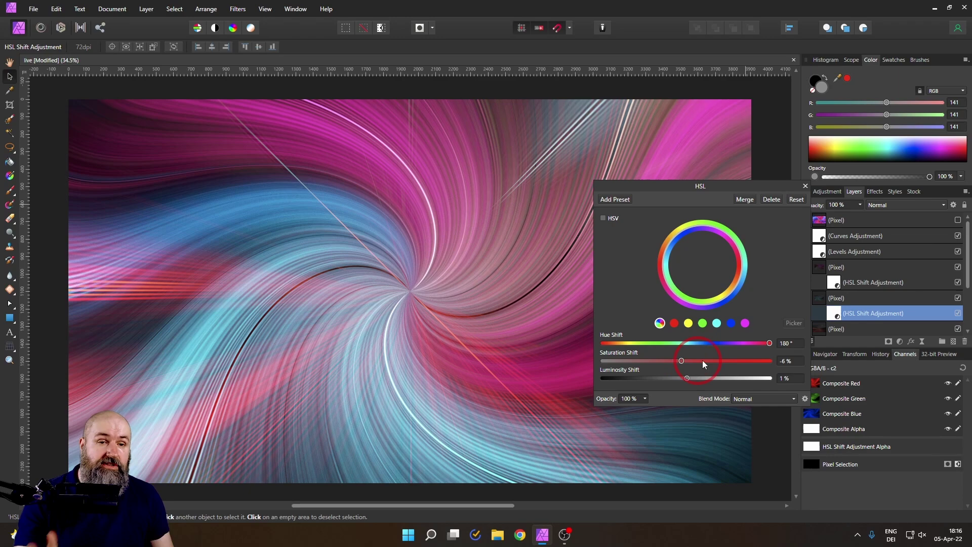
click(805, 186)
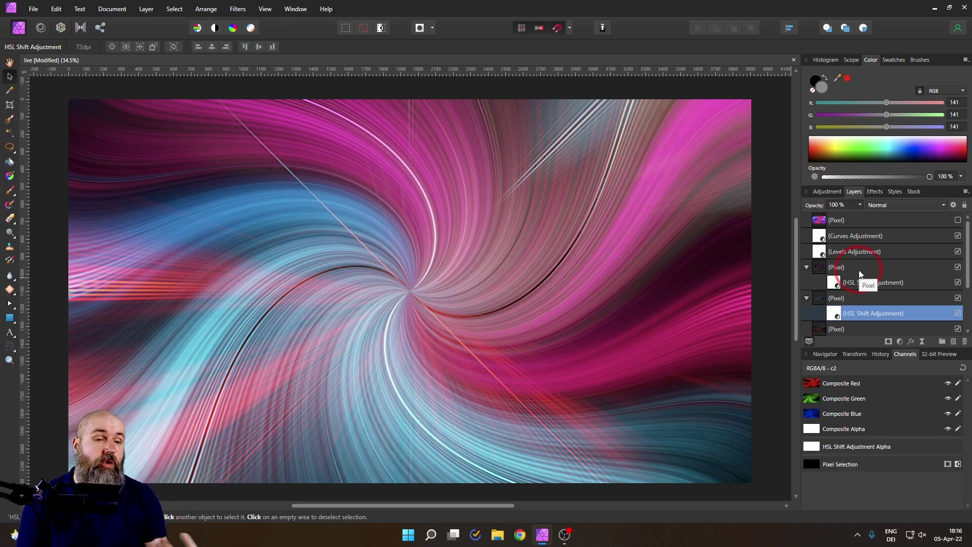
- Merge Visible from the Curves layer and set the merged layer to Soft Light blending
right_click(823, 237)
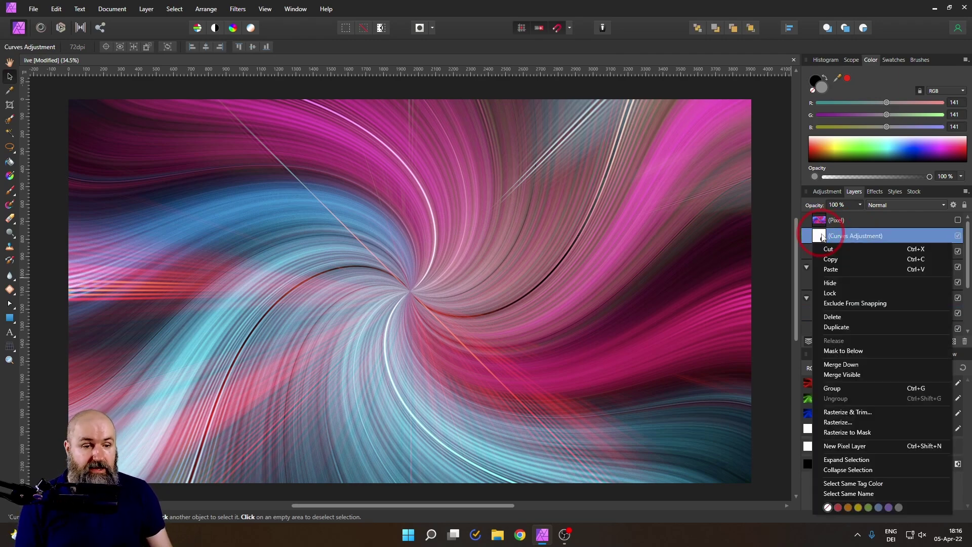
click(840, 376)
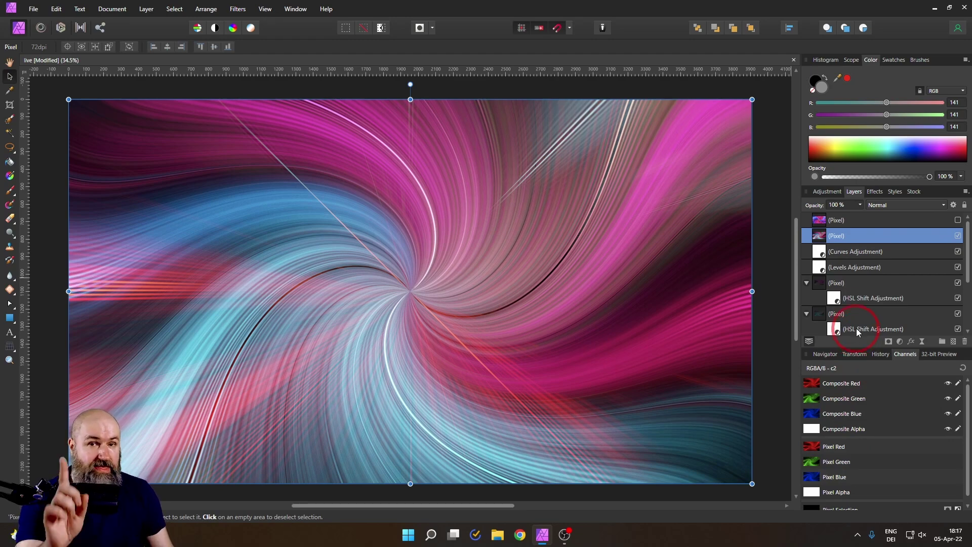
click(889, 206)
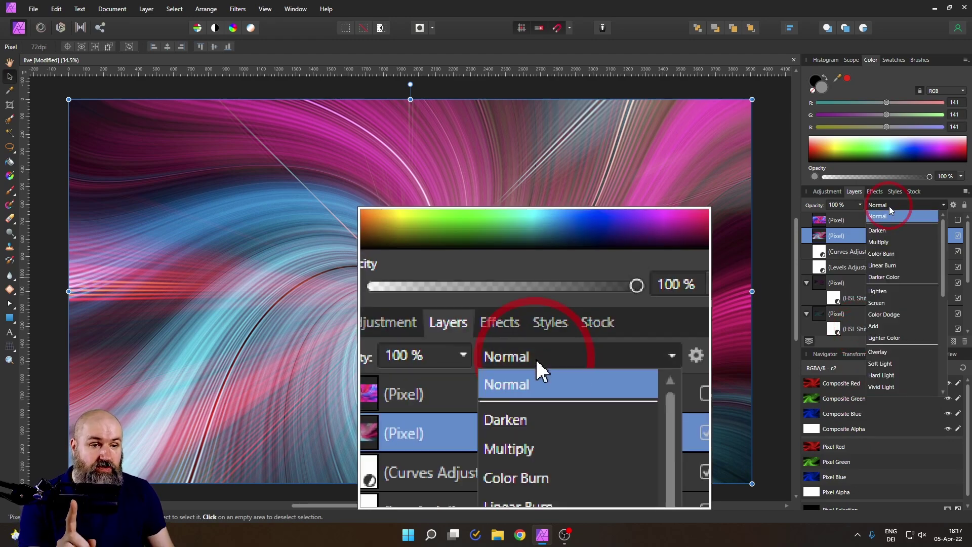
click(881, 364)
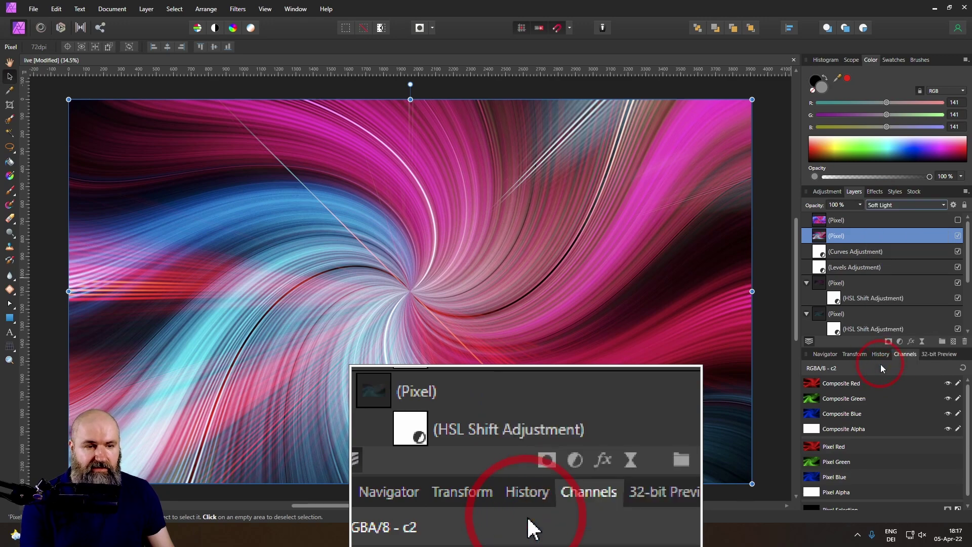
- Add a Gaussian Blur layer effect of about 45 px radius to the merged layer
click(875, 192)
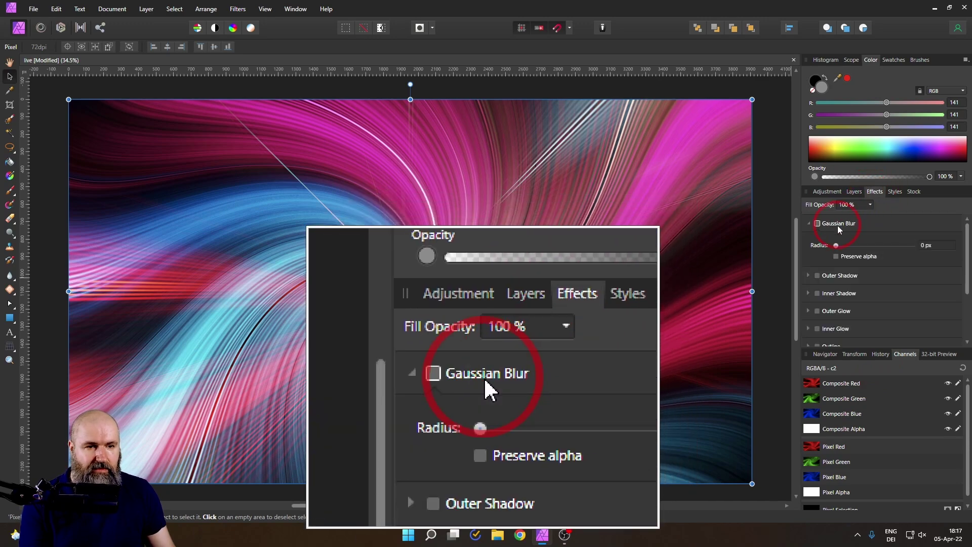
click(817, 223)
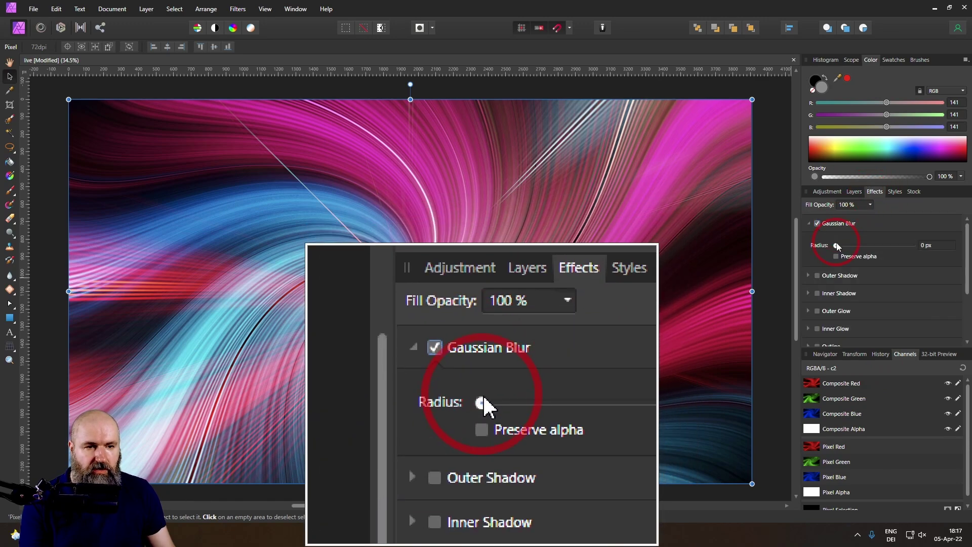
drag(837, 246, 900, 257)
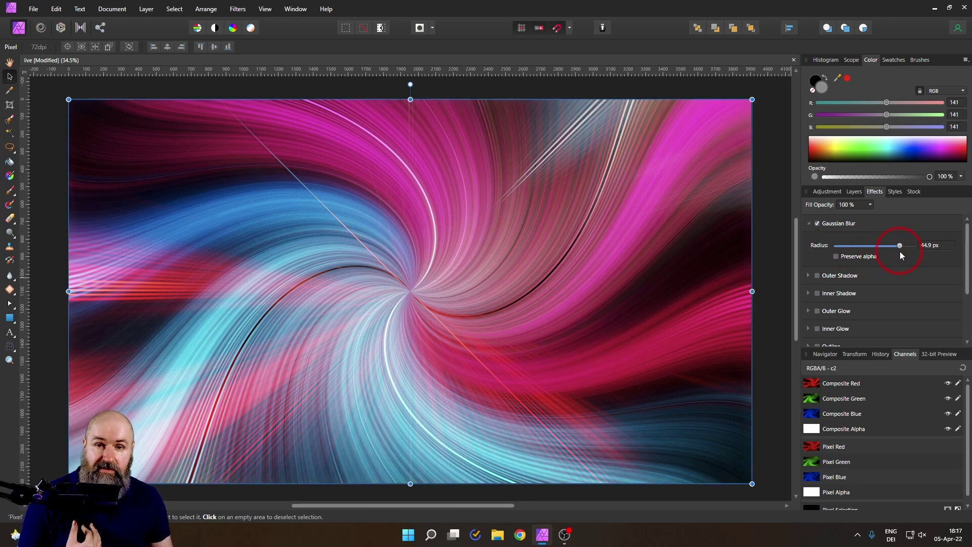
click(856, 193)
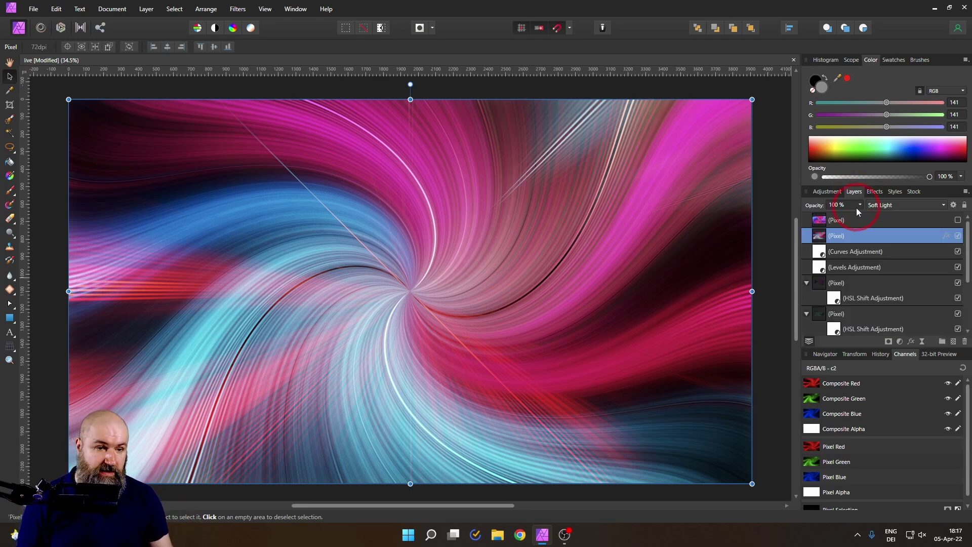
right_click(816, 239)
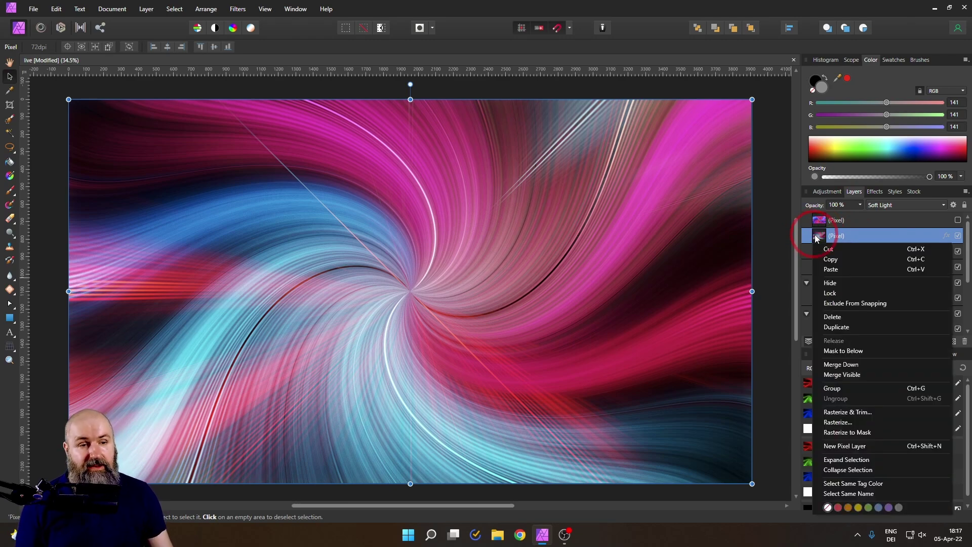
- Merge Visible to add a new composite pixel layer above the blurred Soft Light layer
click(855, 378)
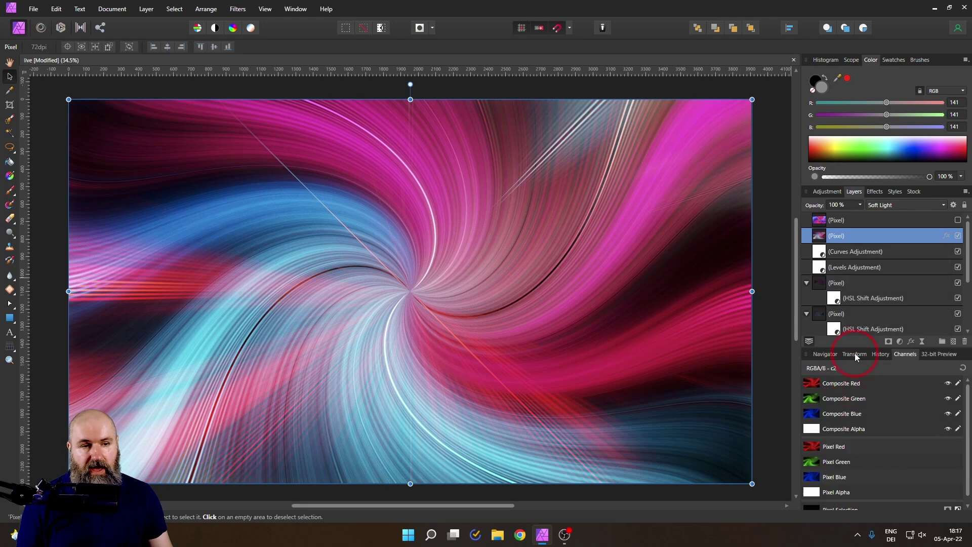
click(819, 236)
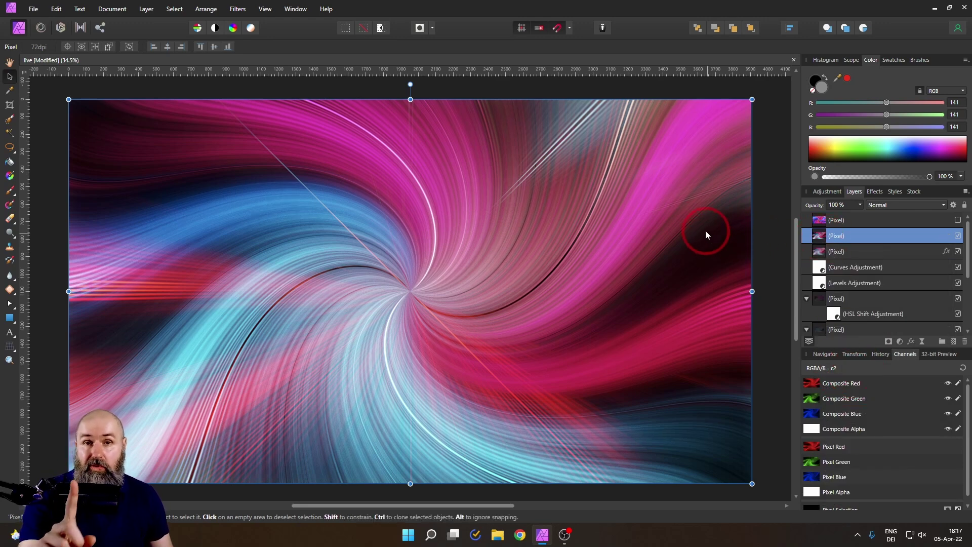
- In the Liquify Persona, pinch the image around the swirl centre and toward the lower right
click(41, 28)
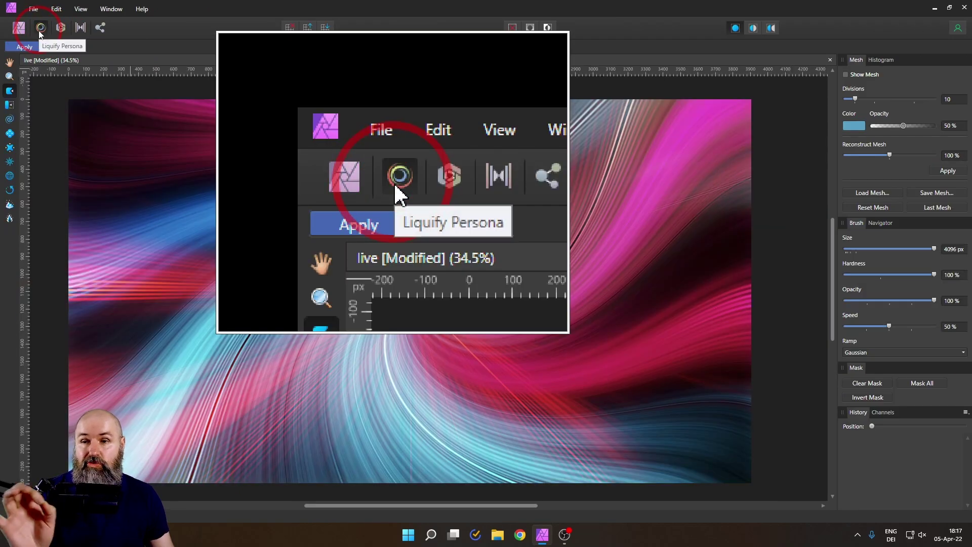
click(10, 133)
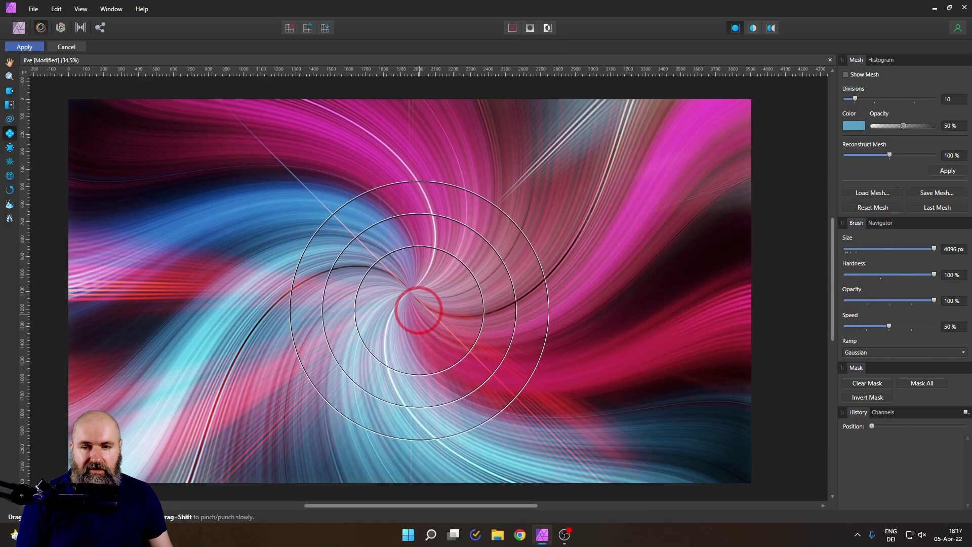
drag(410, 293, 439, 310)
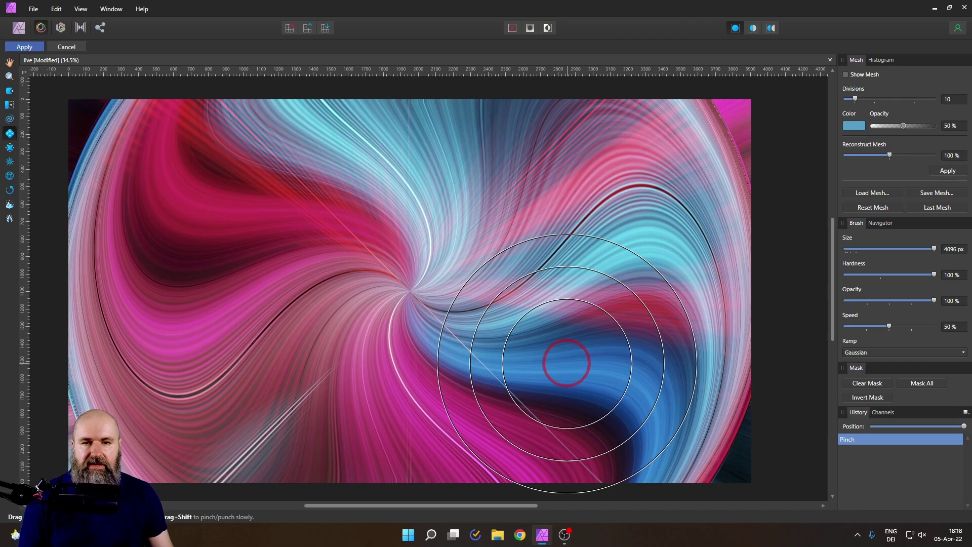
drag(567, 362, 566, 358)
- Reset the mesh, pinch the swirl centre into a glass bubble (1956 px, 82% speed), and apply
click(876, 210)
drag(910, 250, 889, 250)
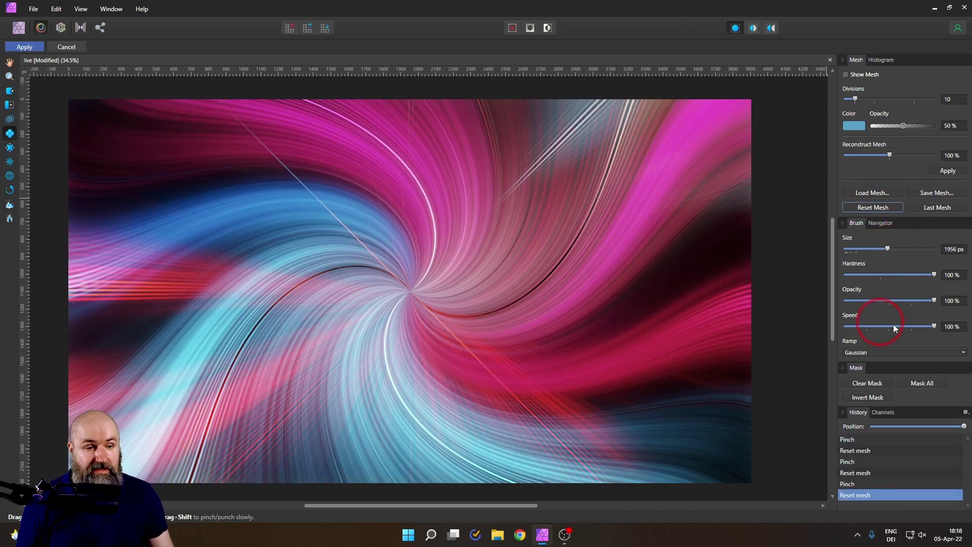
drag(934, 329, 920, 329)
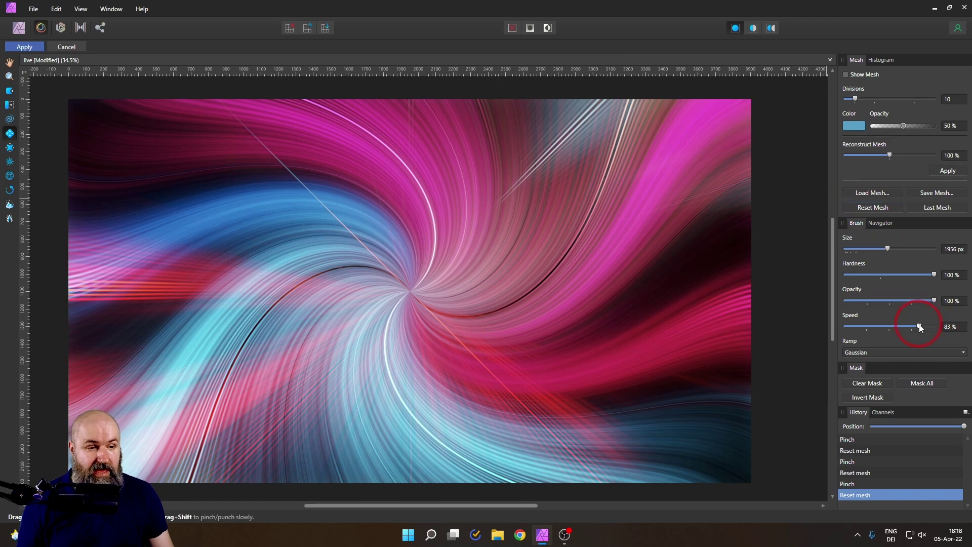
drag(412, 293, 410, 292)
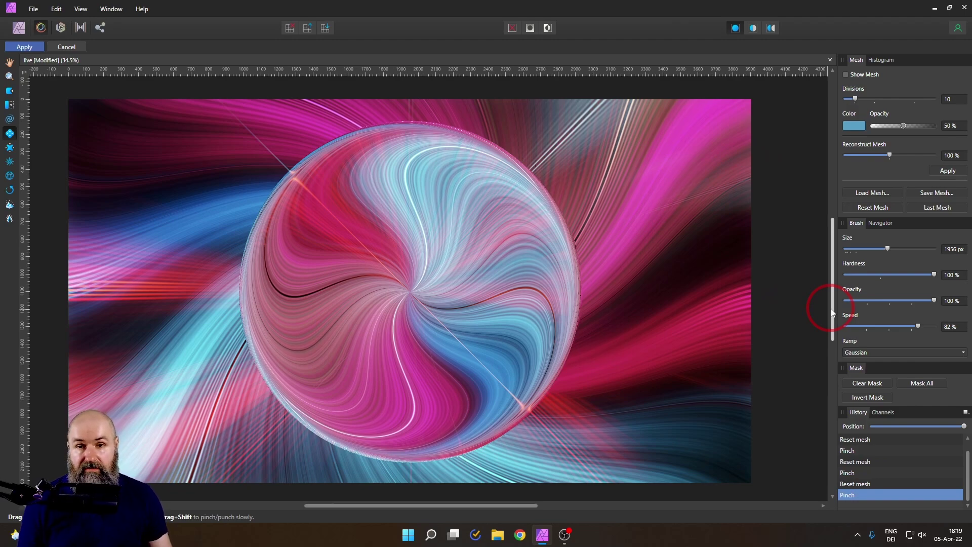
click(36, 48)
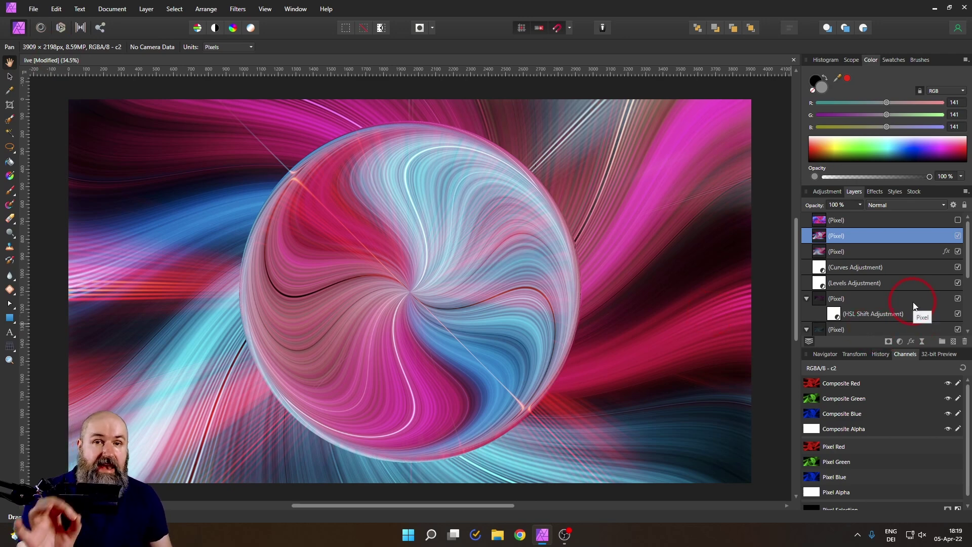
- Drag the bottom light-ring photo layer up near the top of the layer stack
scroll(879, 307, down, 5)
click(830, 314)
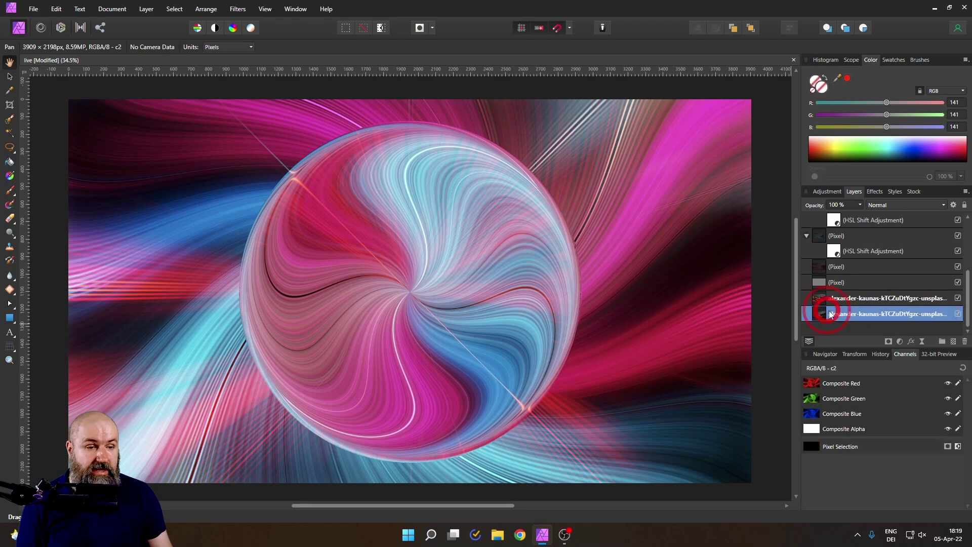
click(821, 315)
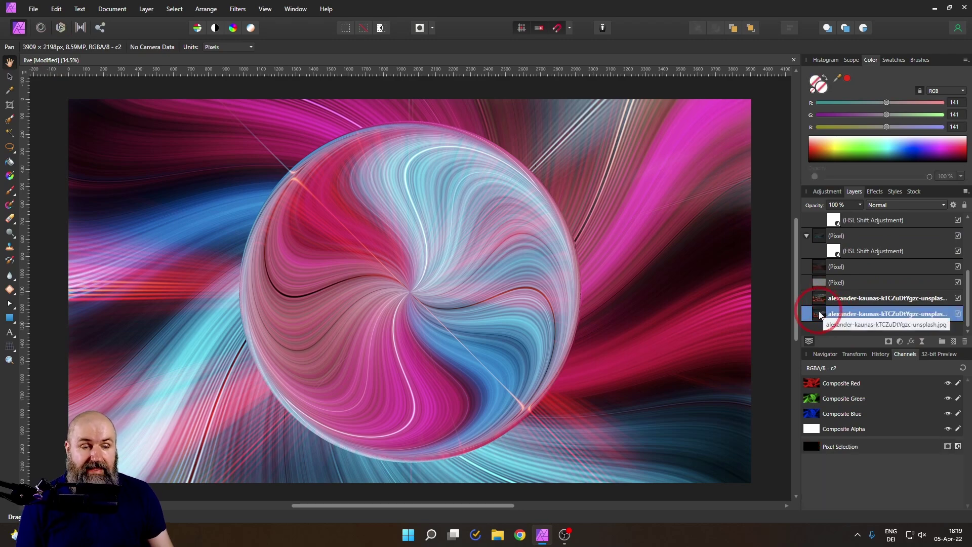
drag(821, 315, 819, 212)
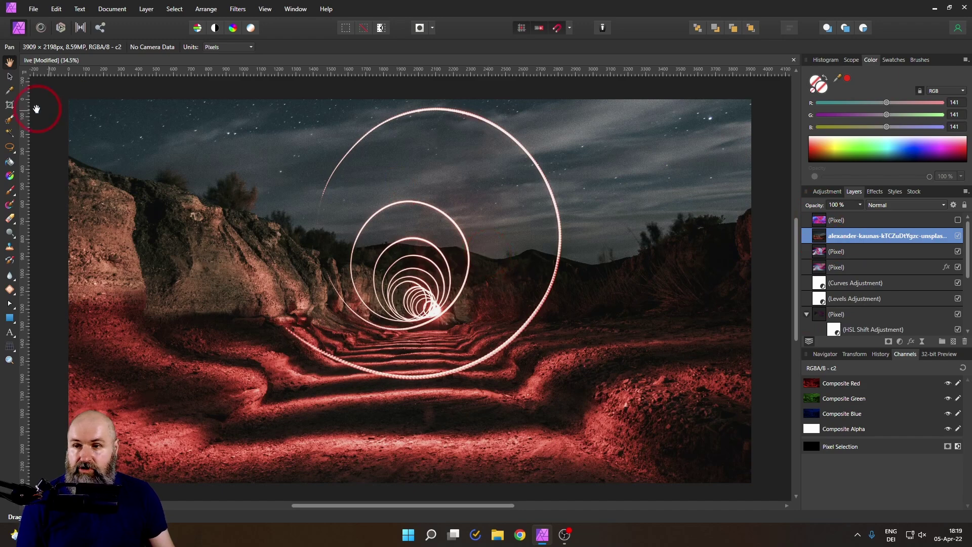
- Move the light-ring photo upward in the frame
click(10, 78)
click(527, 317)
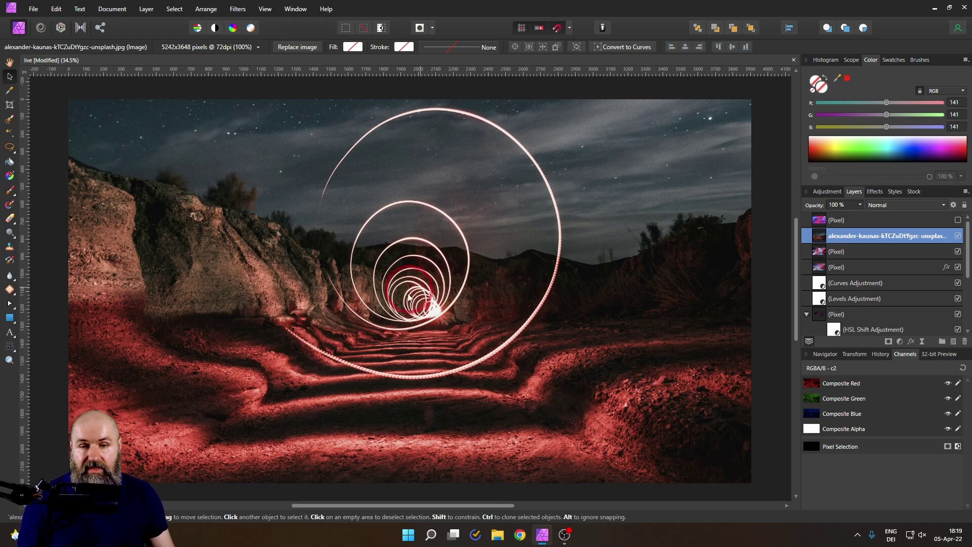
drag(429, 306, 424, 269)
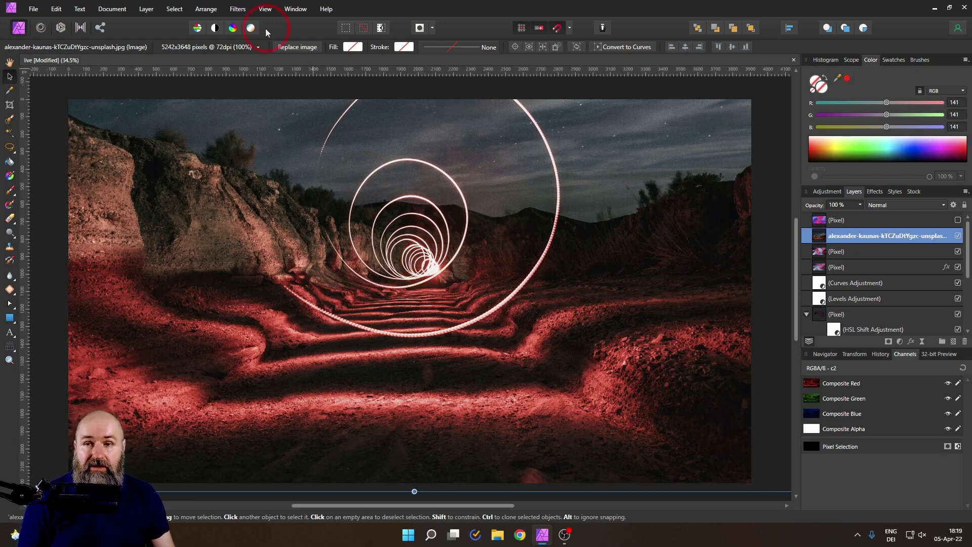
- Open the Mirror distort filter on the photo and dismiss the rasterize notice
click(238, 9)
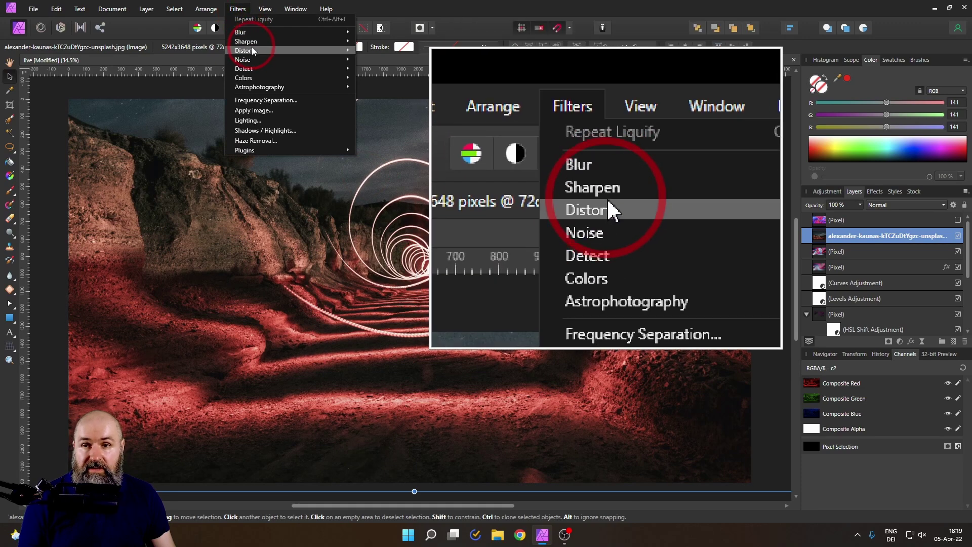
mouse_move(251, 50)
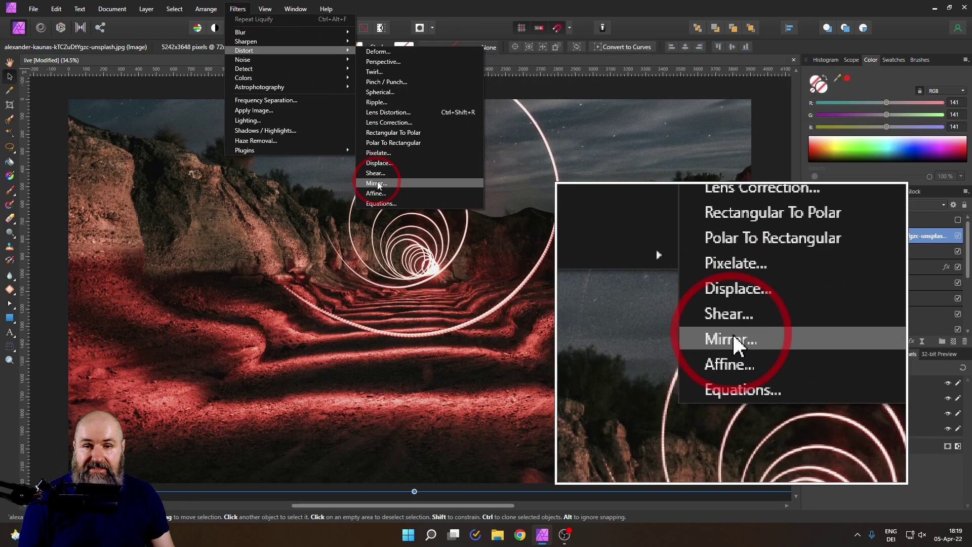
click(378, 183)
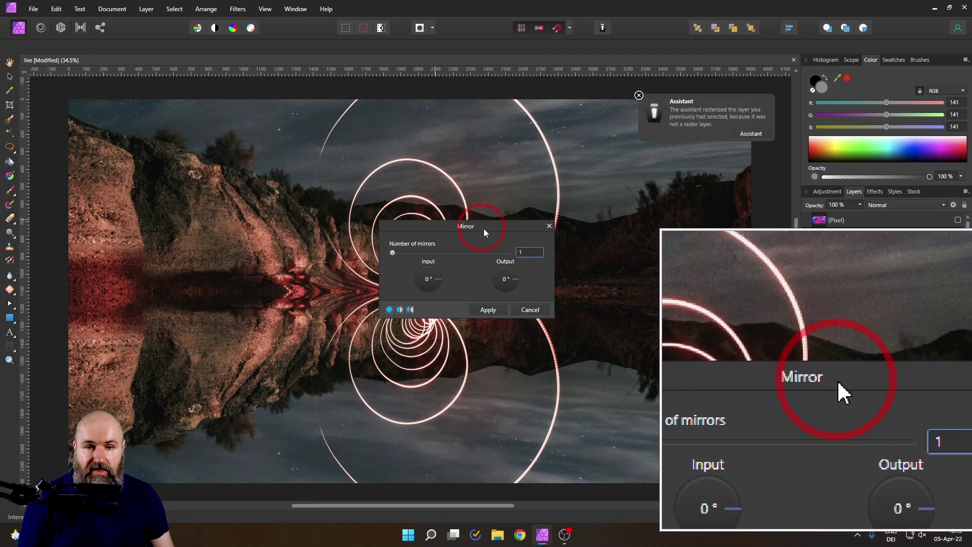
drag(440, 223, 657, 223)
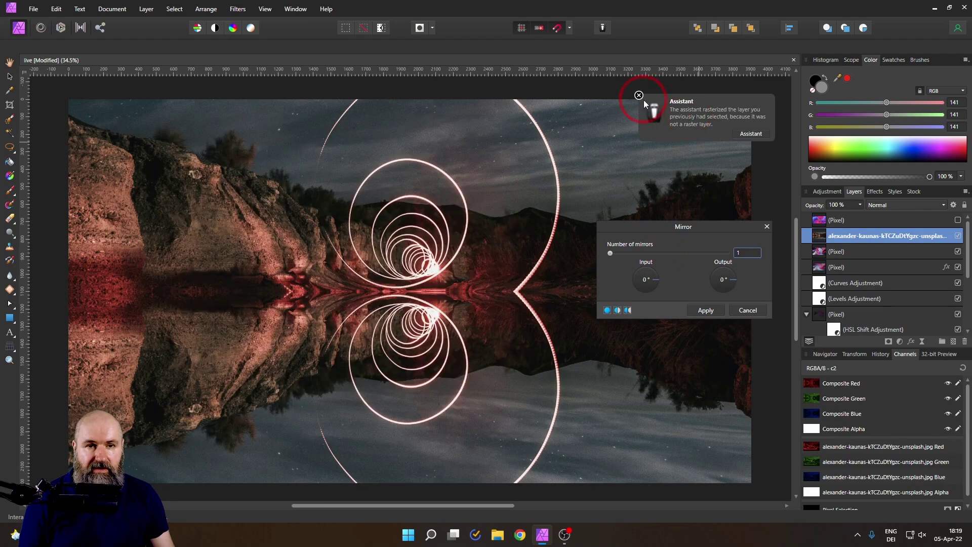
click(639, 95)
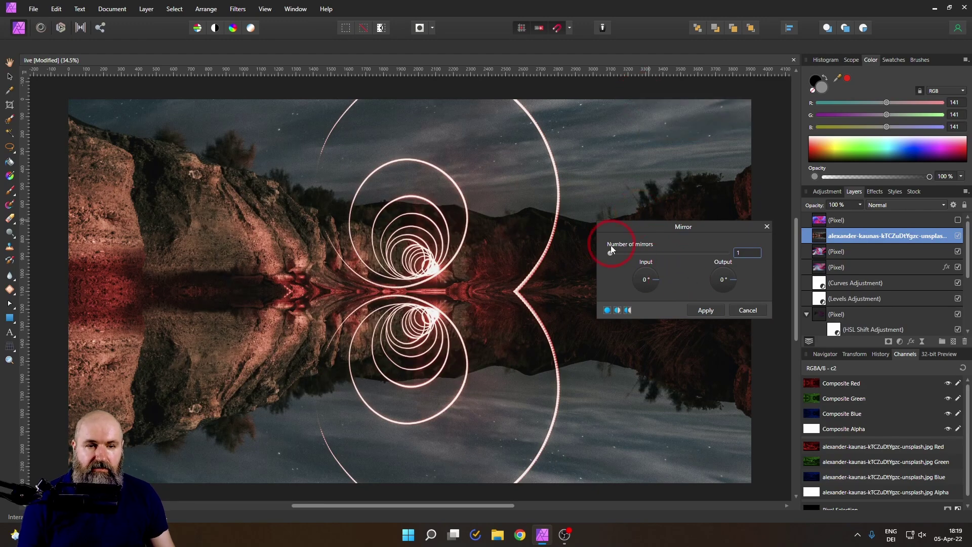
- Set the Mirror filter to 6 mirrors with a 270° input angle and apply it
click(744, 253)
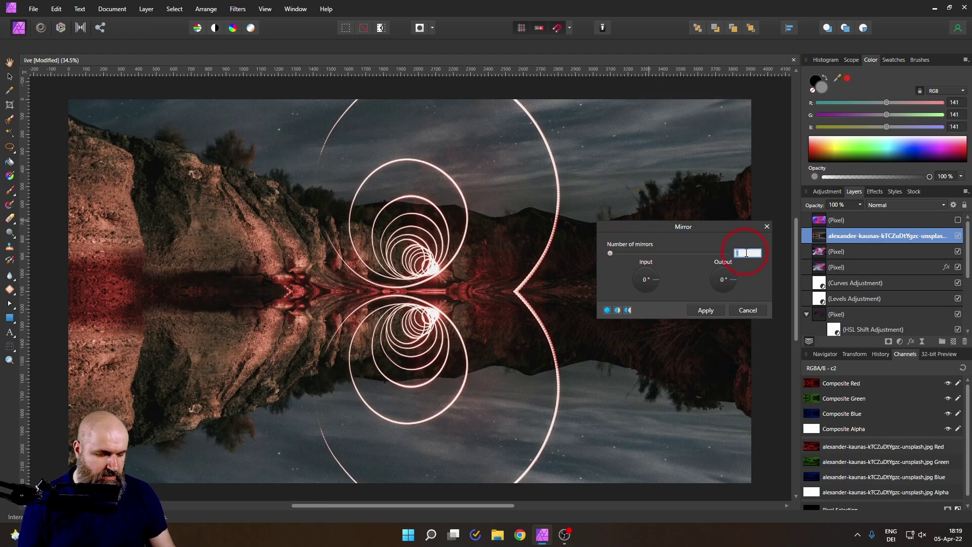
text(6)
key(Return)
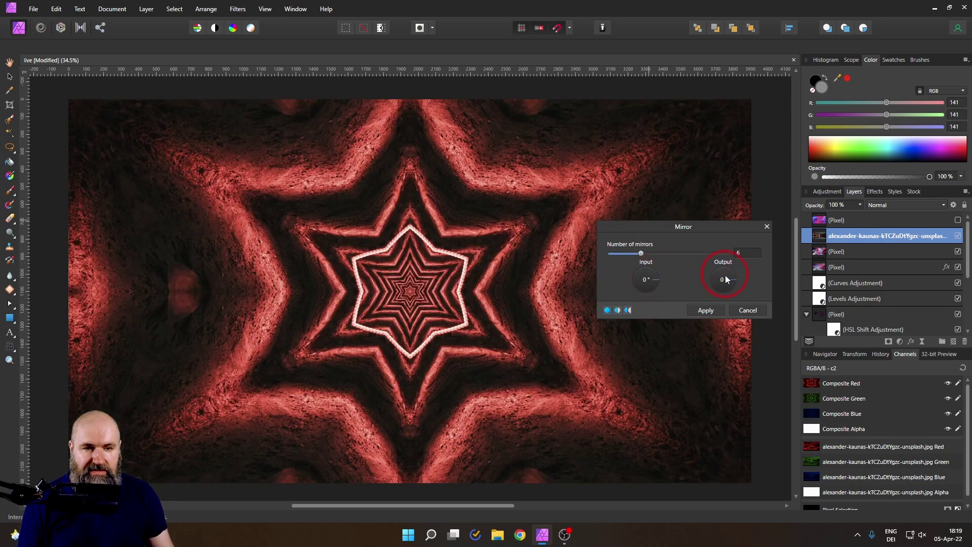
mouse_move(654, 281)
mouse_down()
mouse_move(645, 271)
mouse_move(643, 284)
mouse_up()
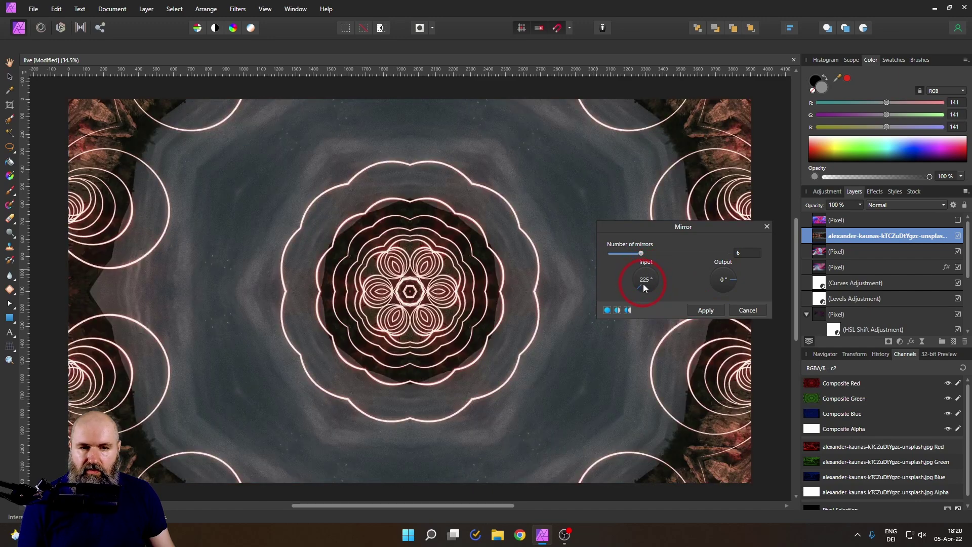
click(393, 312)
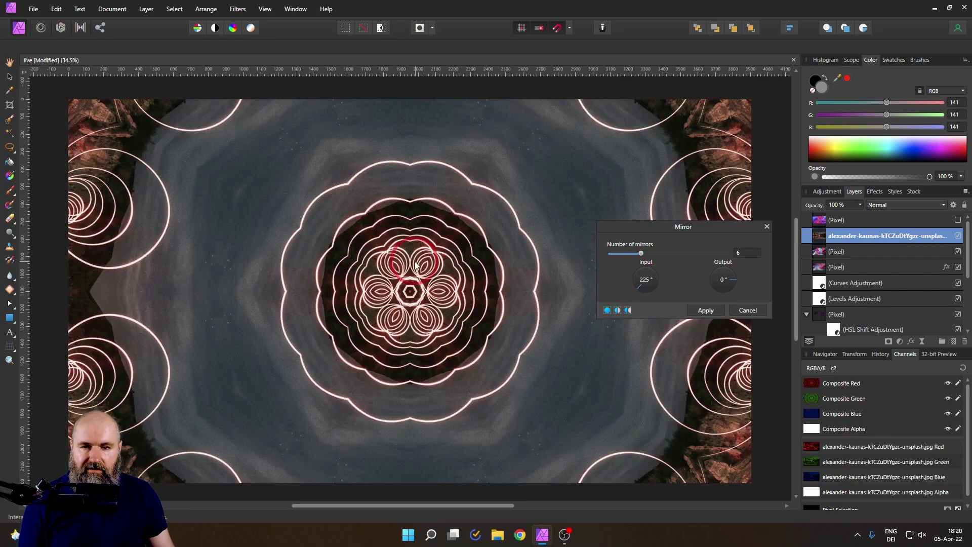
click(648, 319)
drag(638, 293, 645, 295)
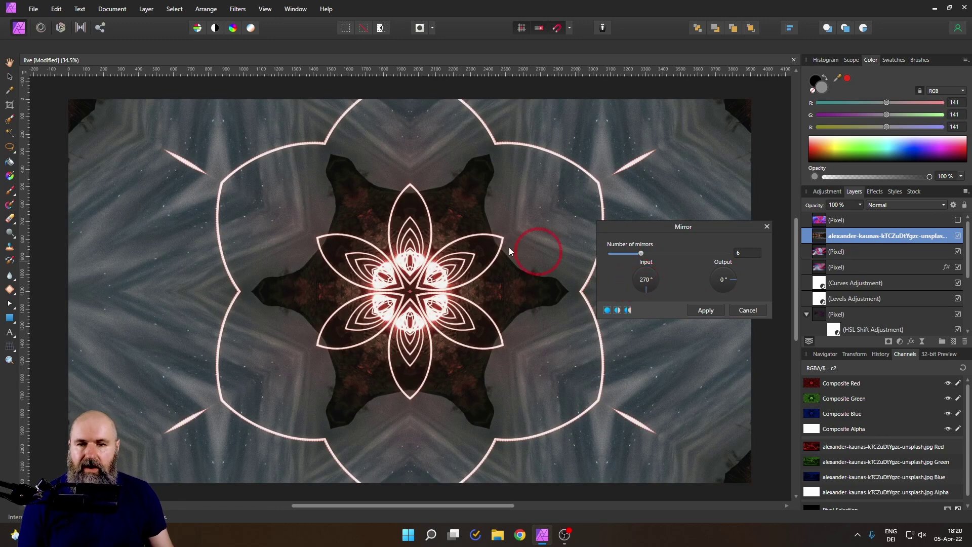
click(709, 328)
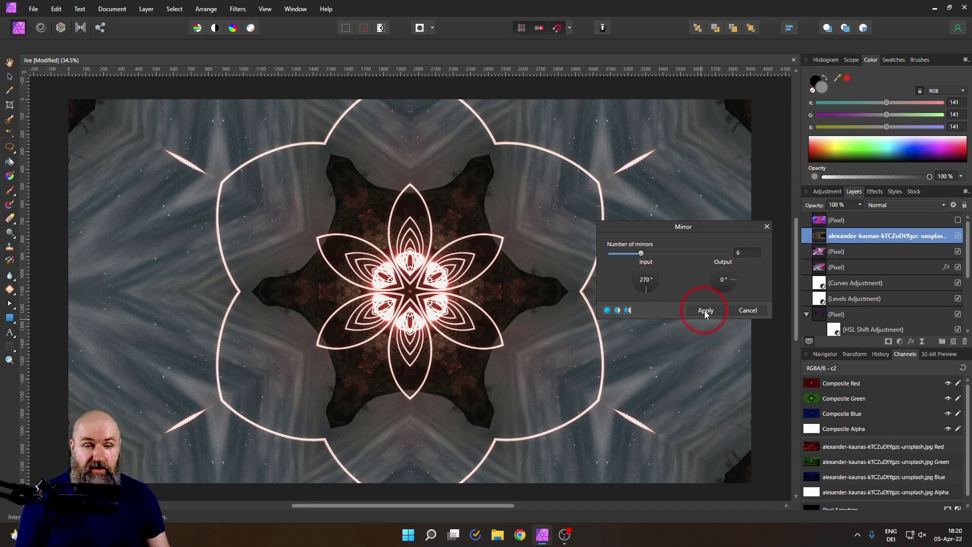
click(706, 312)
- Switch the mandala layer's blend mode to Lighten and open its Blend Ranges options
click(810, 278)
click(887, 204)
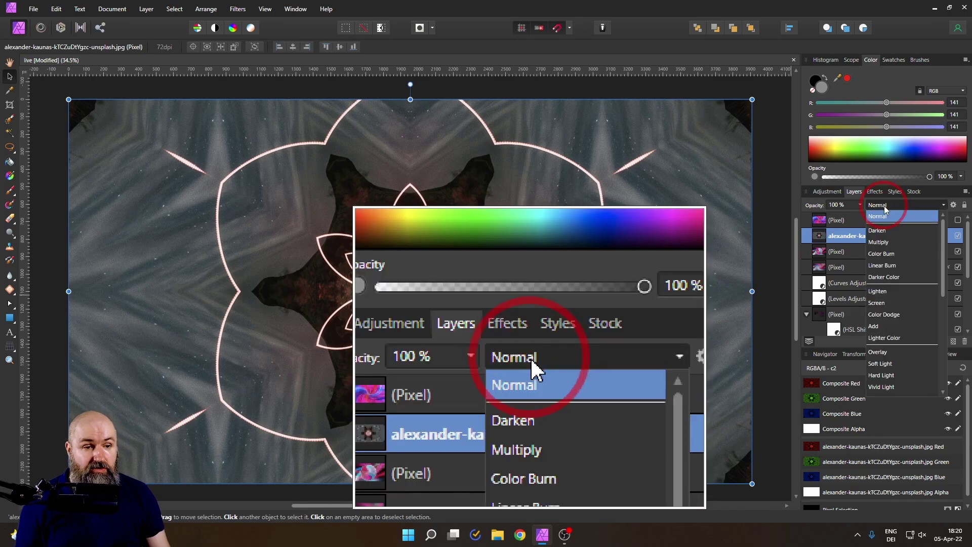
click(882, 292)
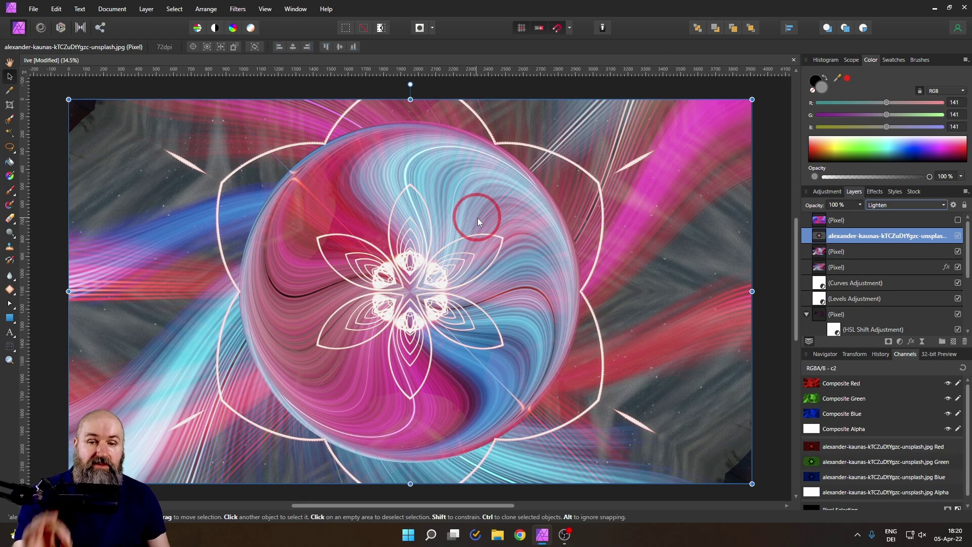
click(954, 206)
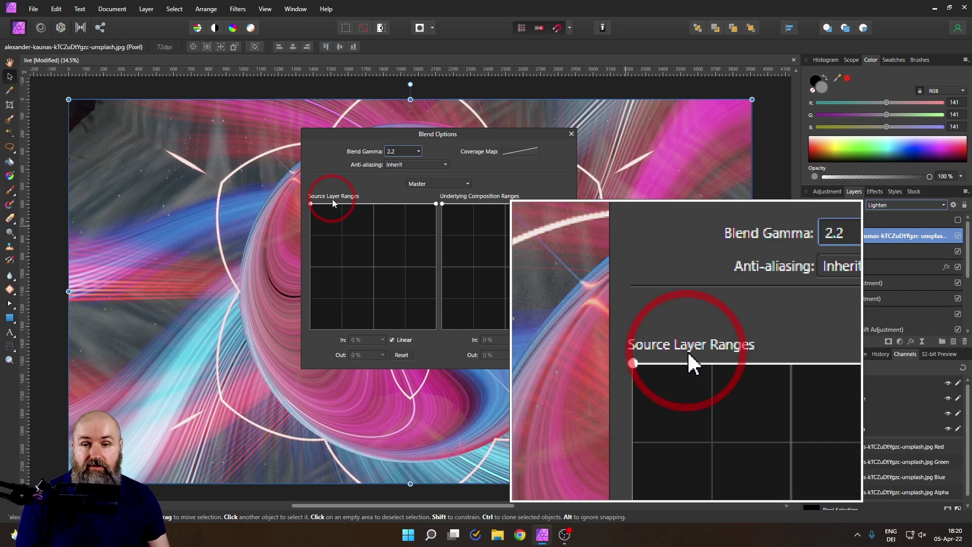
- Raise the source range's dark end to about 59% so only bright rings show, then close
drag(311, 204, 414, 330)
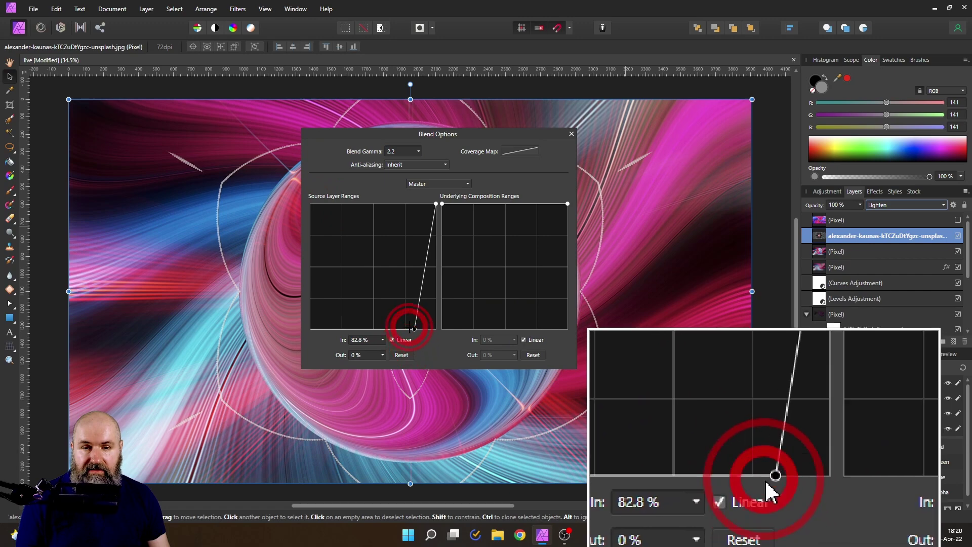
drag(379, 141, 645, 160)
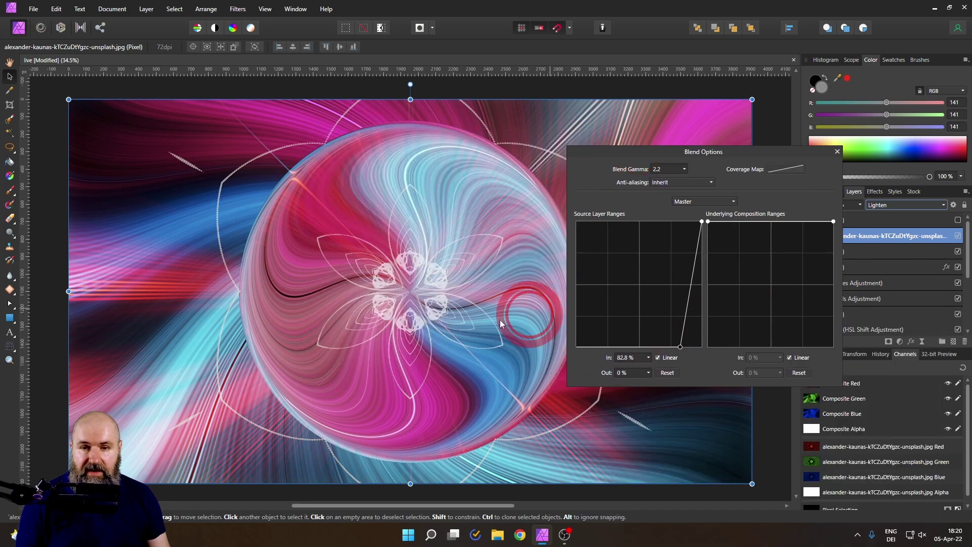
drag(681, 348, 650, 360)
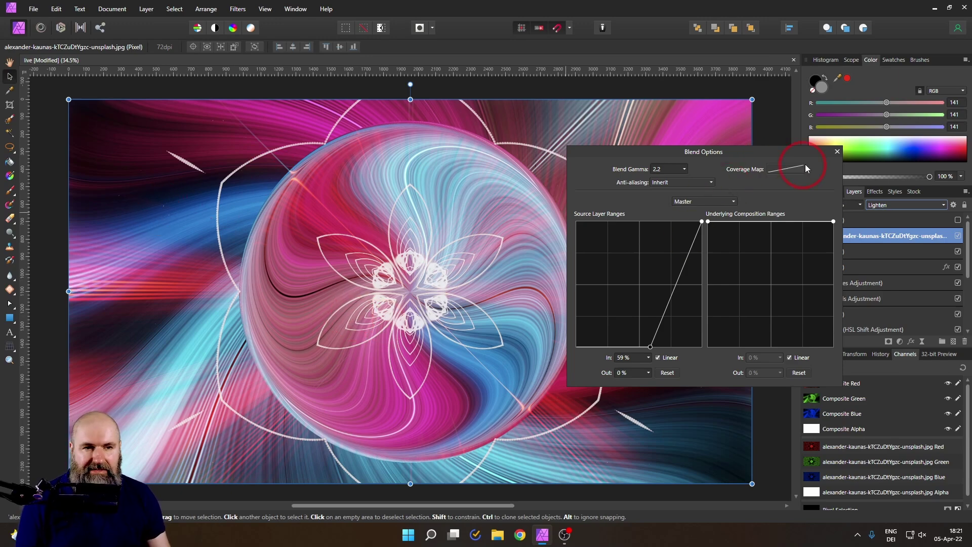
click(837, 152)
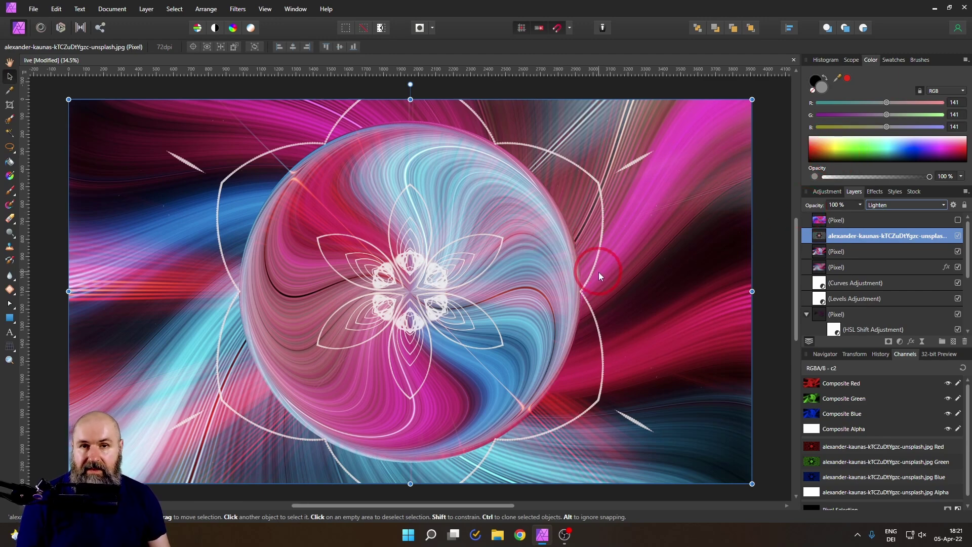
- Erase stray ring fragments on the mandala layer's right side, then select the Pixel group
click(9, 219)
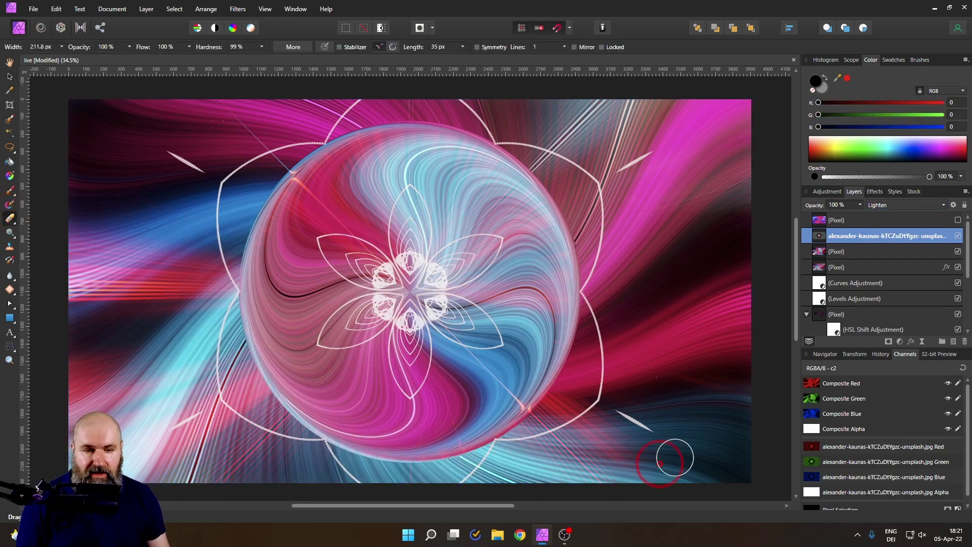
mouse_move(676, 458)
mouse_down()
mouse_move(676, 356)
mouse_move(662, 386)
mouse_move(704, 344)
mouse_move(699, 230)
mouse_move(672, 231)
mouse_move(718, 204)
mouse_move(665, 144)
mouse_move(559, 107)
mouse_up()
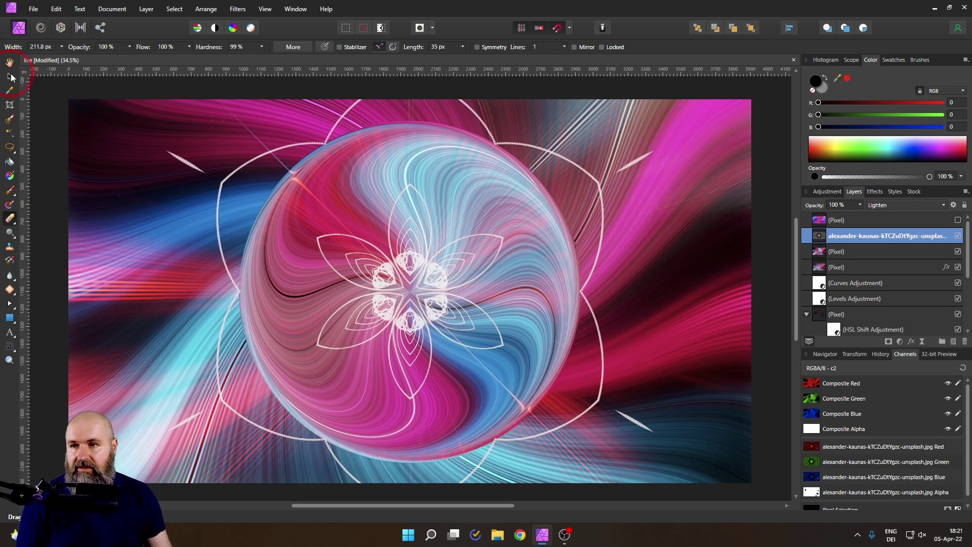
click(11, 77)
click(70, 84)
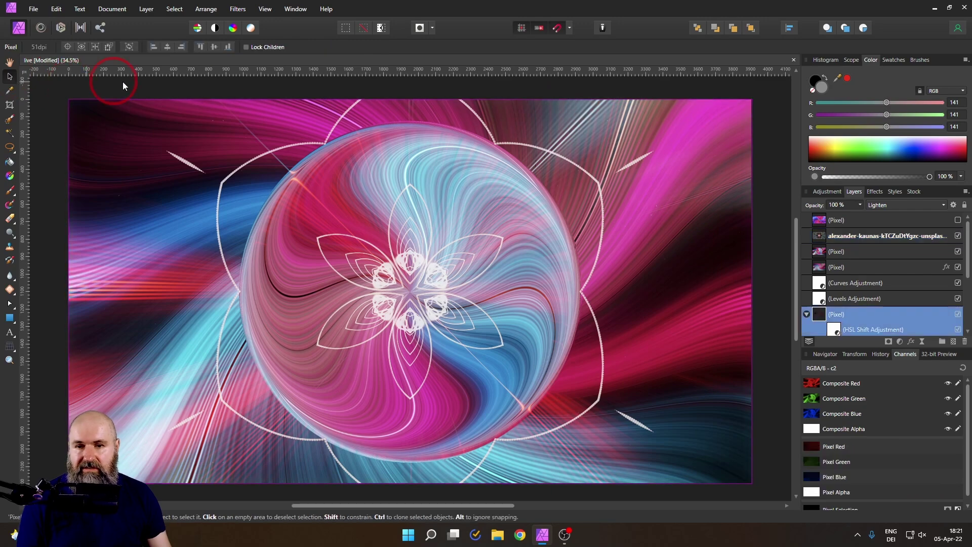